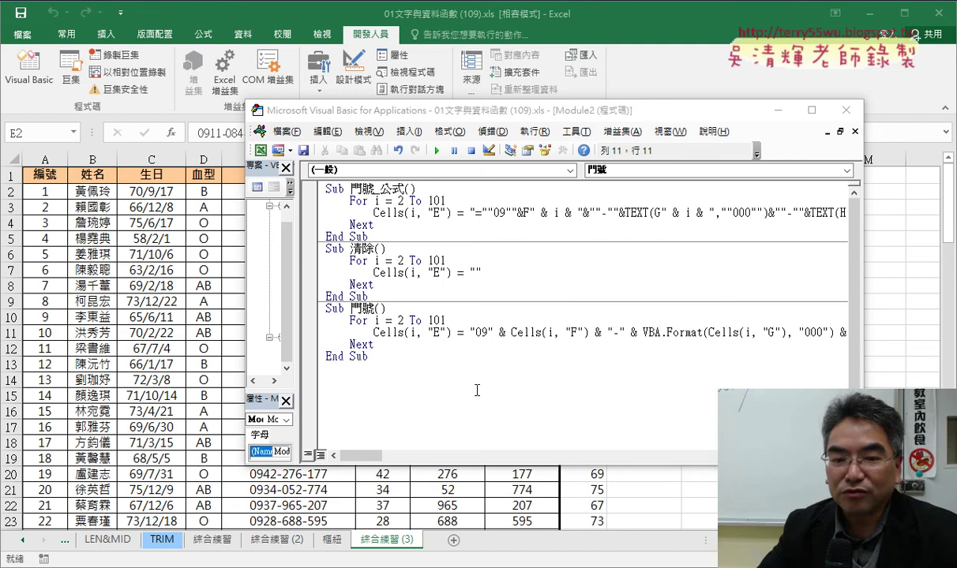
- Copy the Function 手機(電信業者, 門號區碼, 門號末碼) block from the Google Docs notes into Module2 below End Sub
left_click(419, 385)
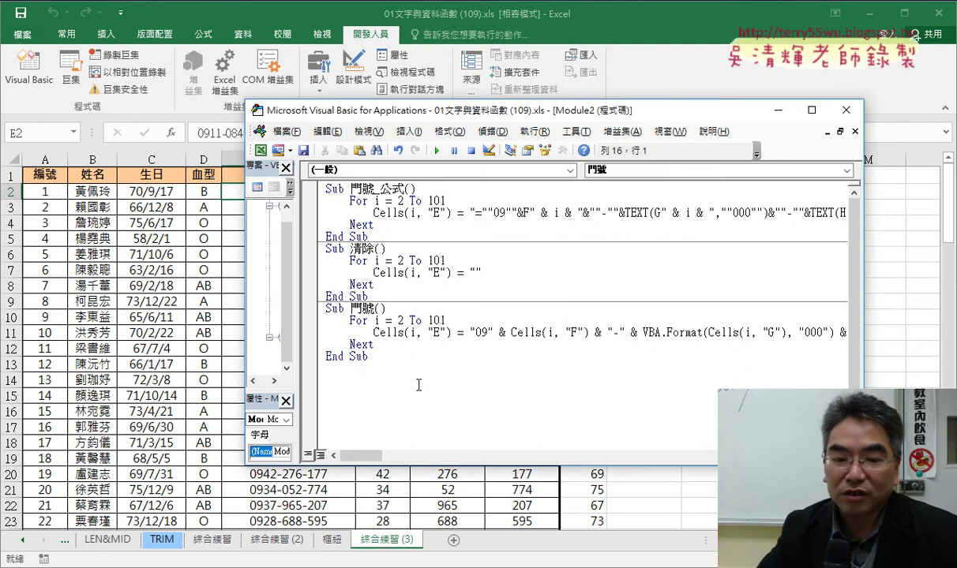
mouse_move(165, 565)
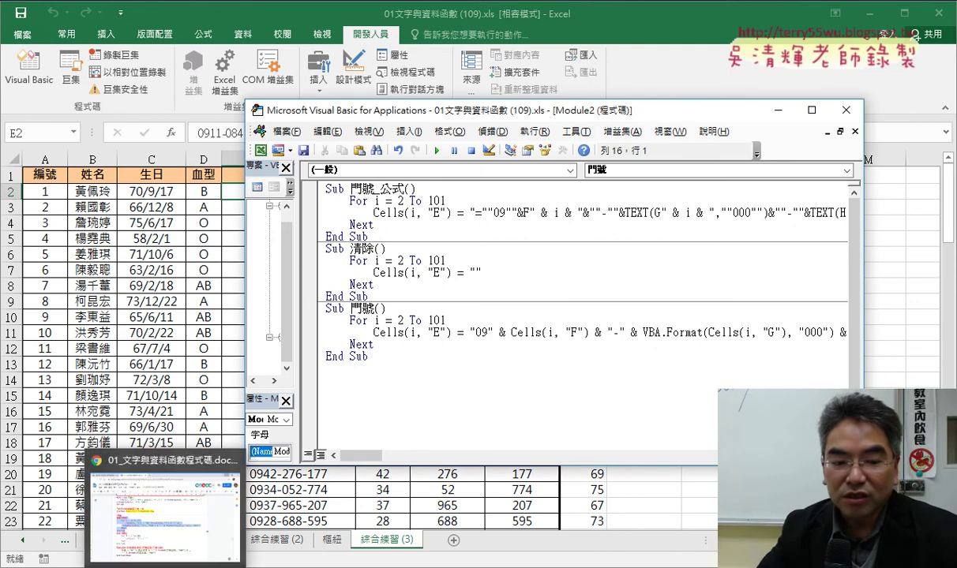
left_click(165, 513)
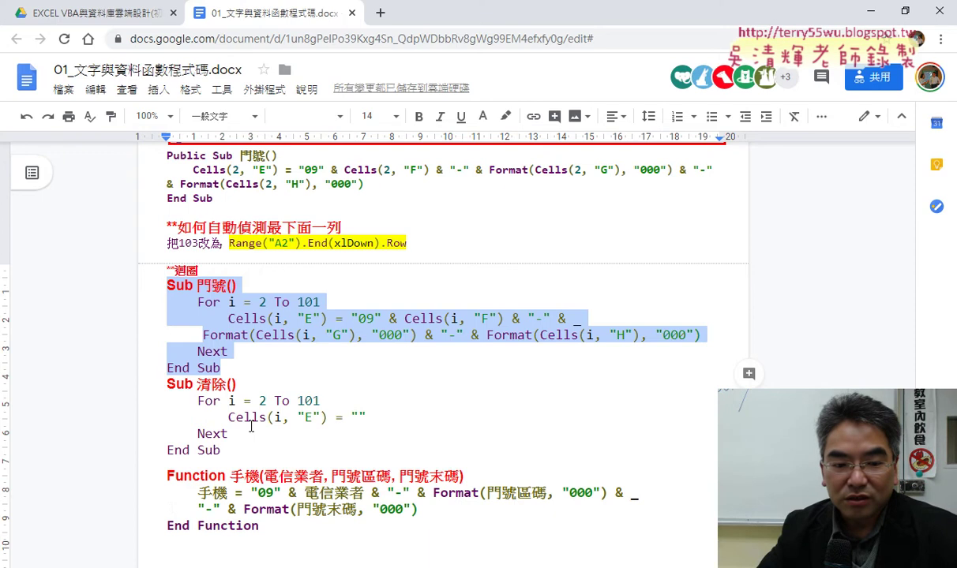
scroll(255, 440, "down", 2)
left_click_drag(260, 452, 167, 406)
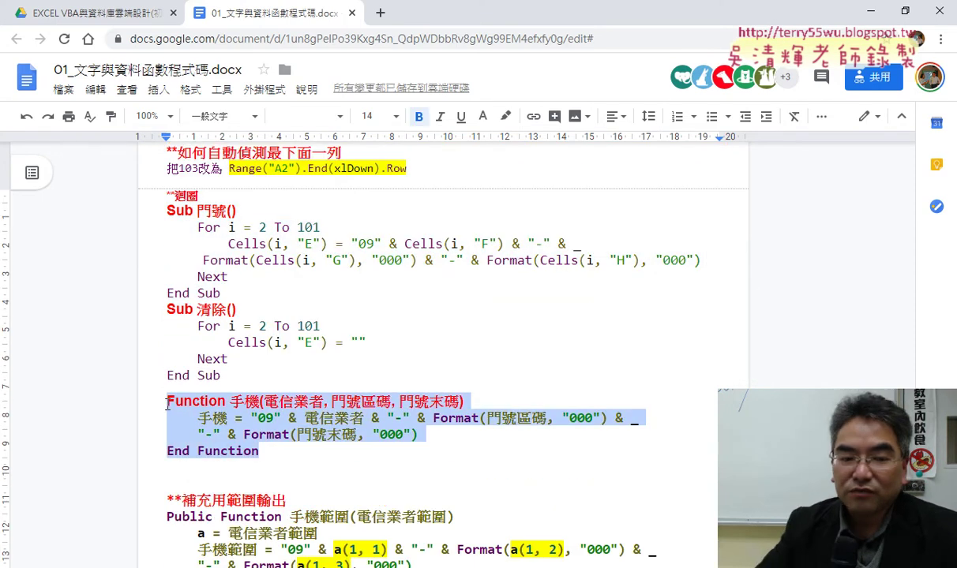
key("alt+Tab")
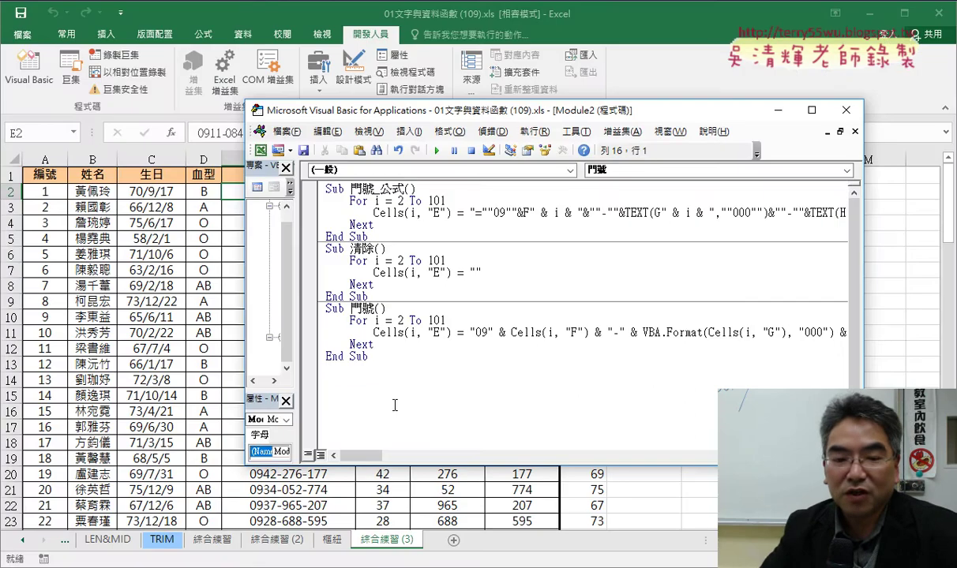
type("Function 手機(電信業者, 門號區碼, 門號末碼)     手機 = \"09\" & 電信業者 & \"-\" & Format(門號區碼, \"000\") & _     \"-\" & Format(門號末碼, \"000\") End Function")
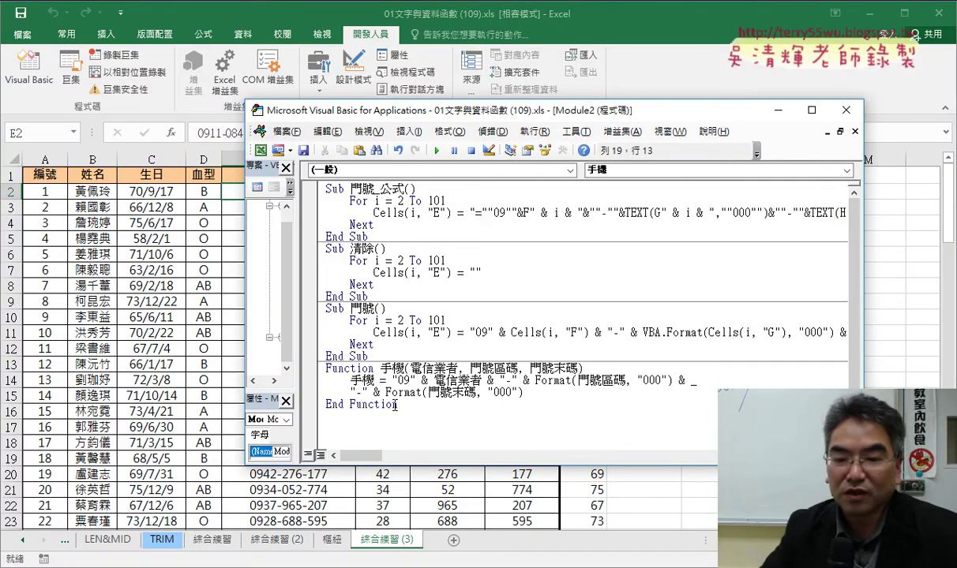
- Clear the phone numbers in column E using the 清除 button and select E2
left_click(209, 403)
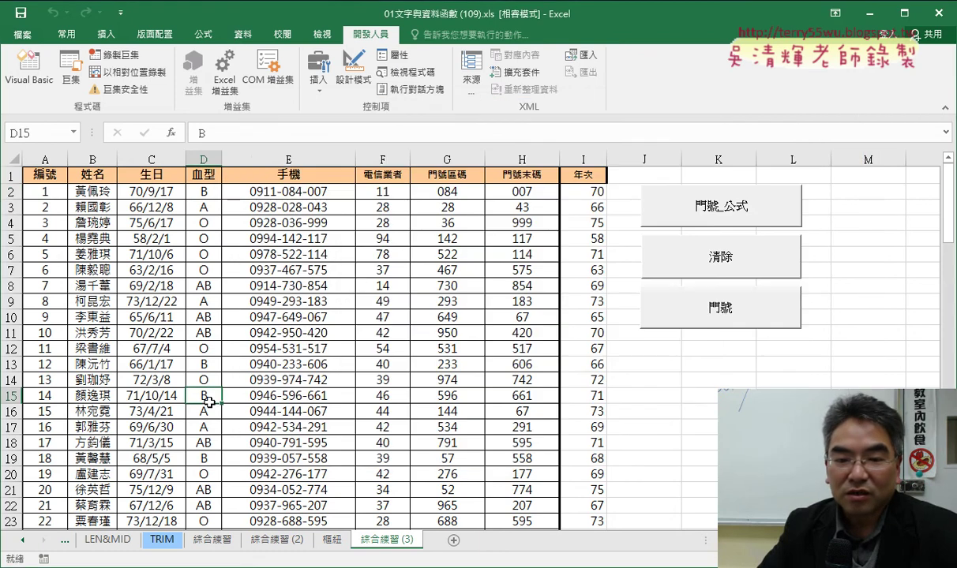
left_click(652, 254)
left_click(299, 192)
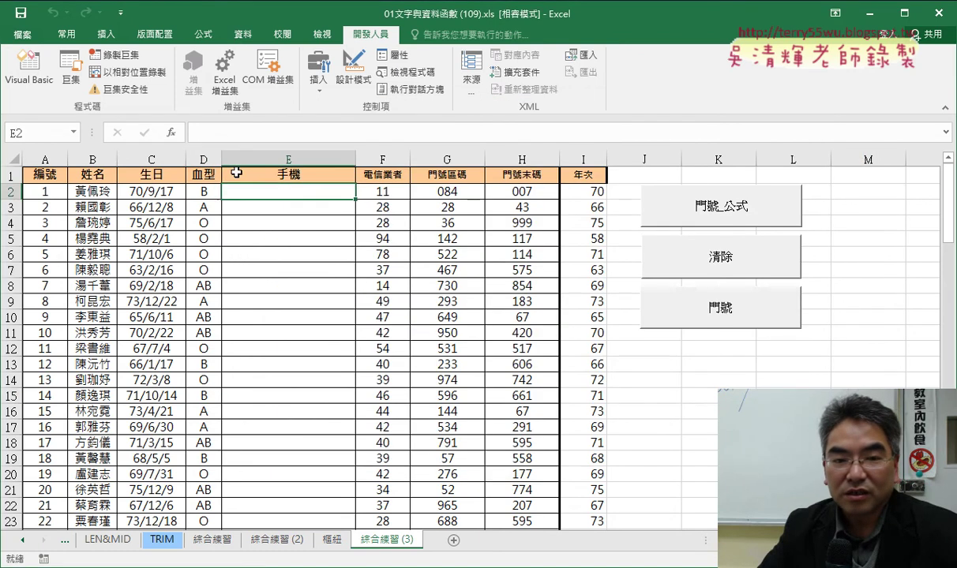
left_click(168, 132)
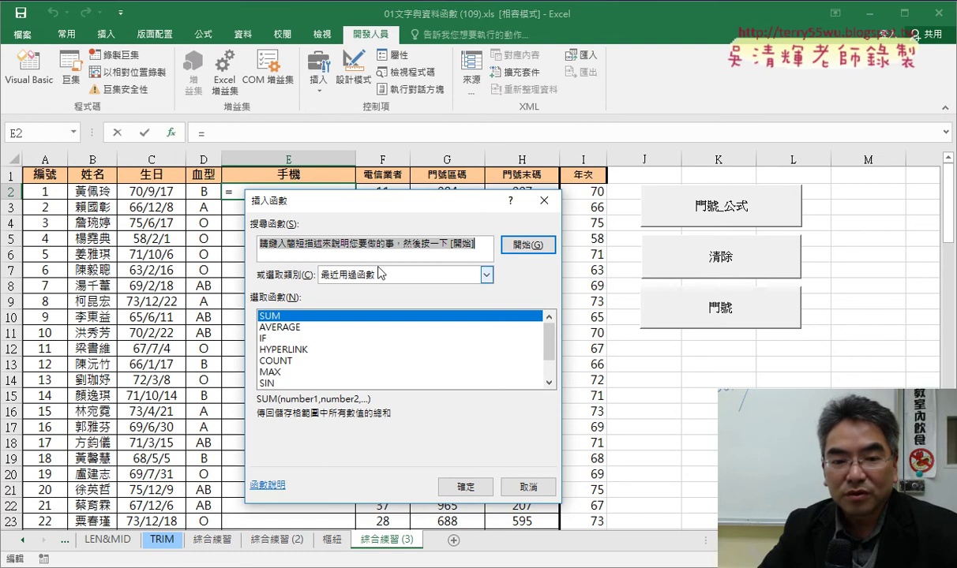
left_click(466, 274)
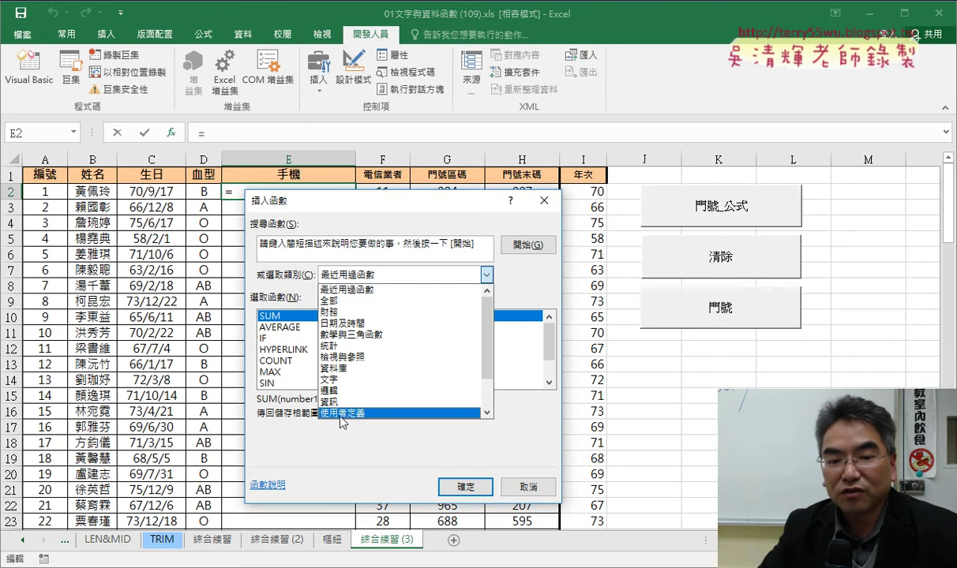
left_click(331, 412)
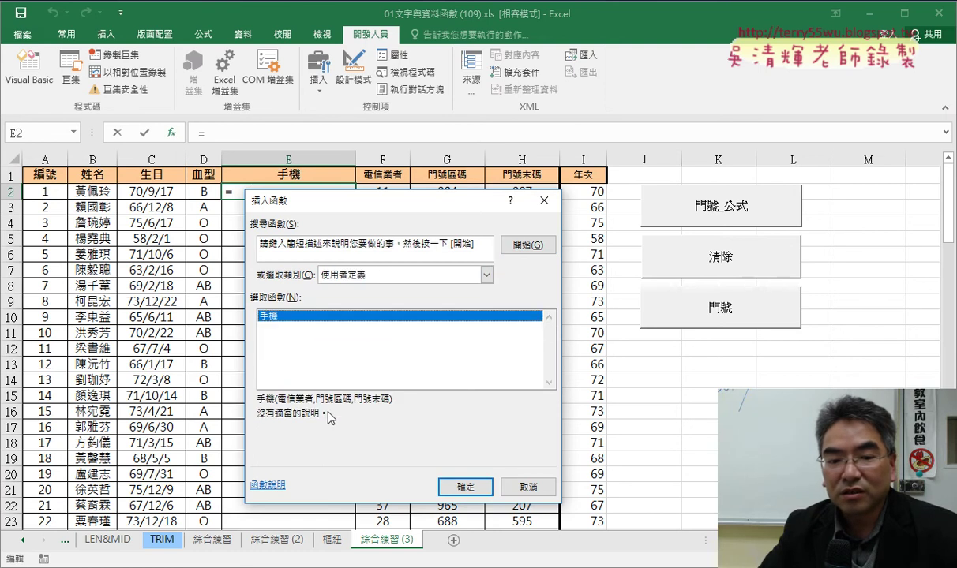
double_click(298, 317)
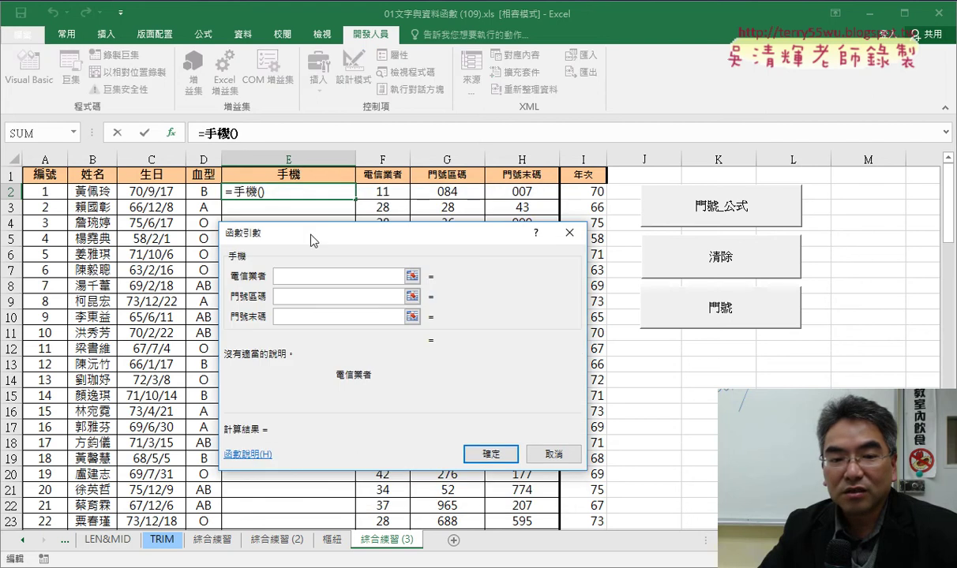
left_click_drag(310, 239, 356, 279)
left_click(387, 191)
left_click(466, 330)
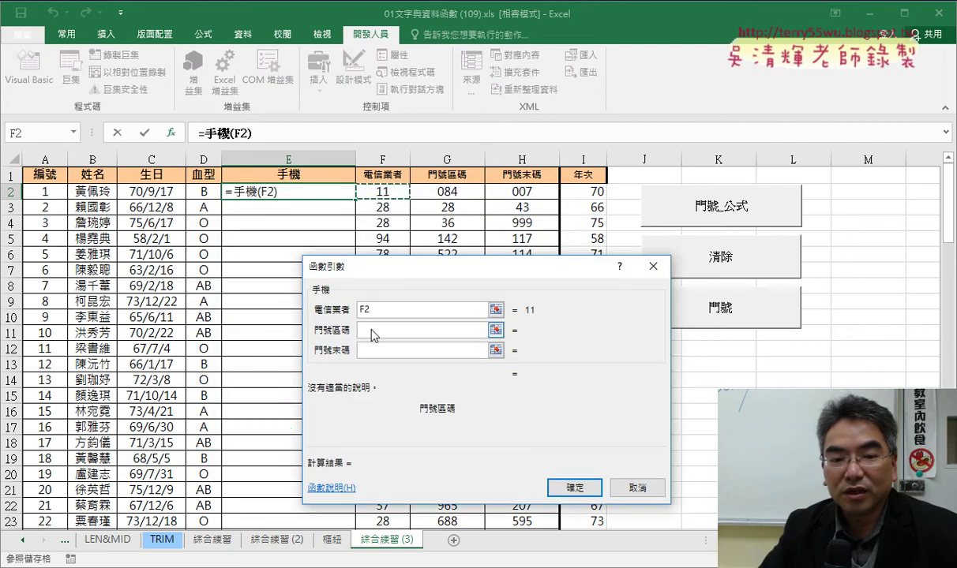
left_click(422, 191)
left_click(371, 350)
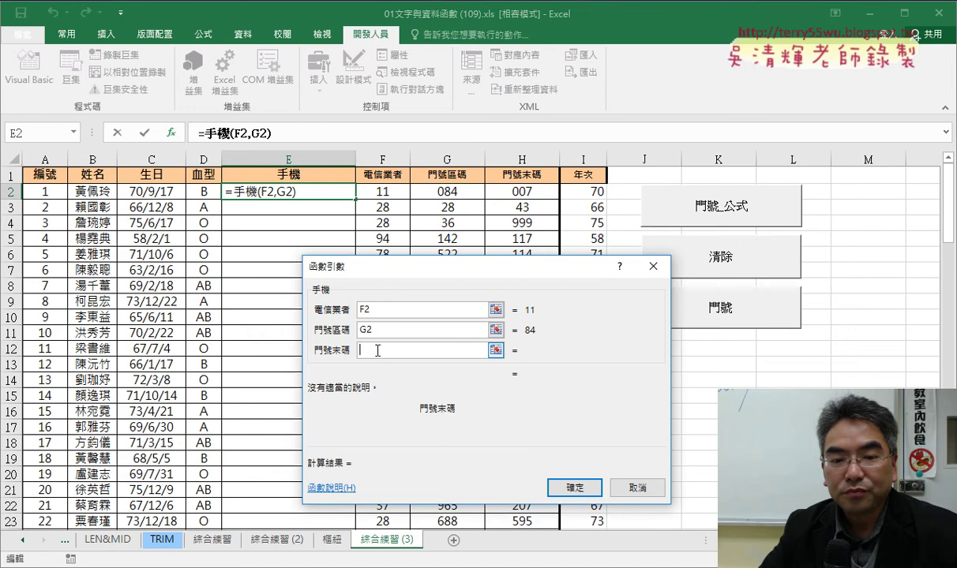
type("H2")
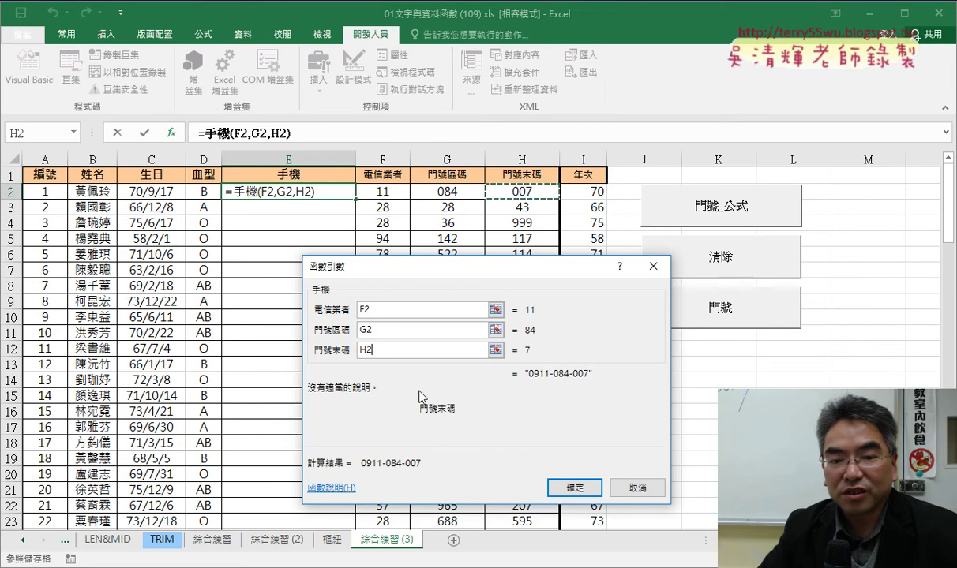
left_click(566, 487)
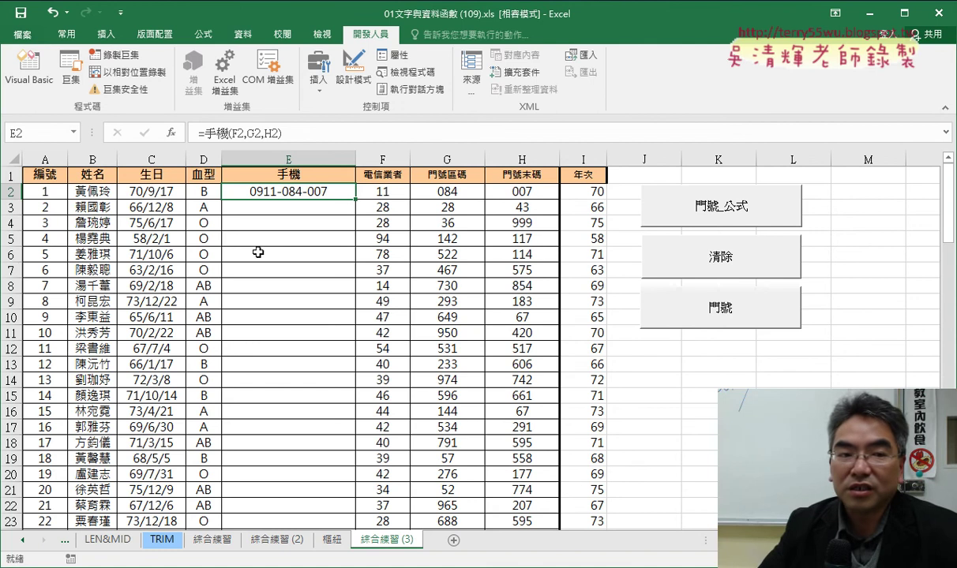
- Delete the whole 手機 function code from Module2 and return to the worksheet
left_click(29, 67)
left_click_drag(433, 416, 314, 366)
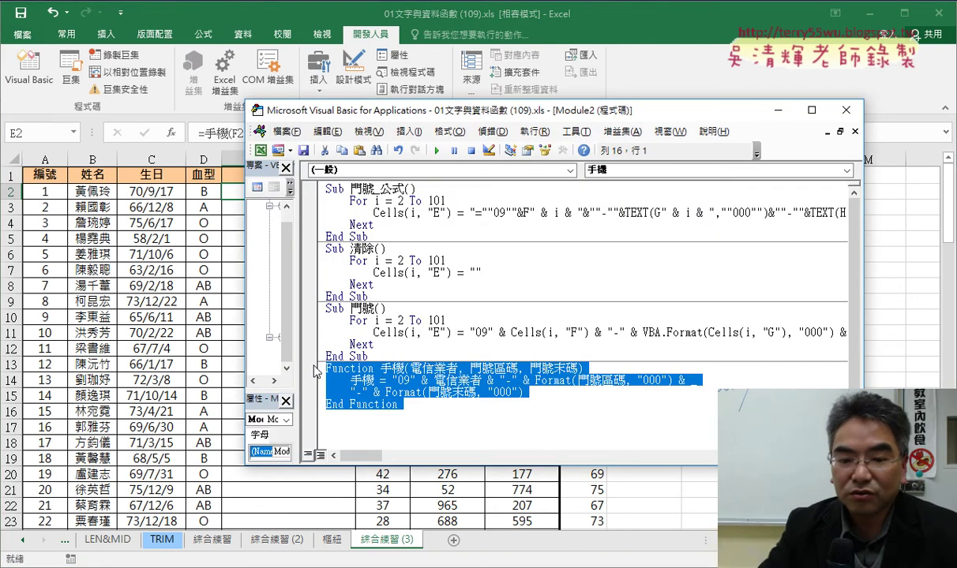
key("Delete")
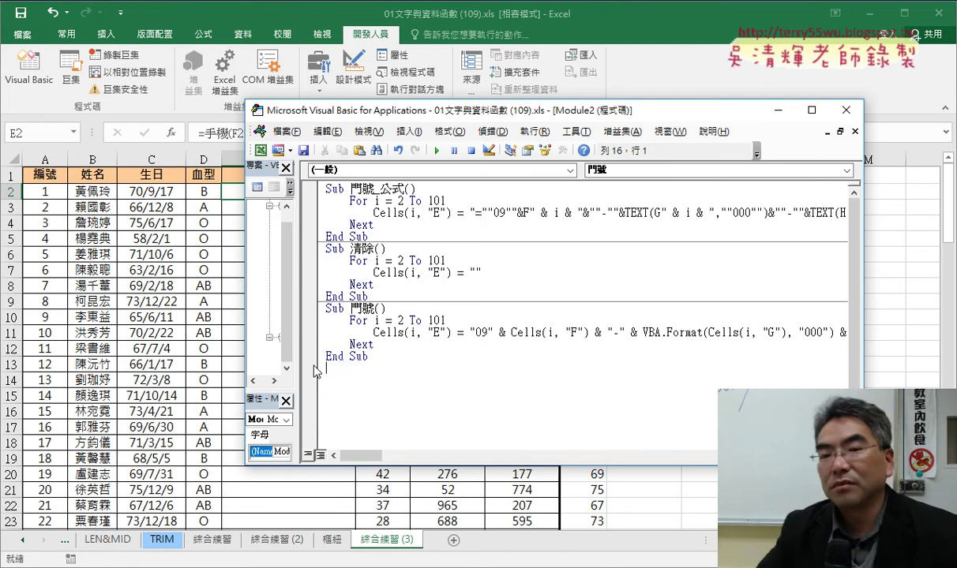
left_click(152, 316)
left_click(291, 207)
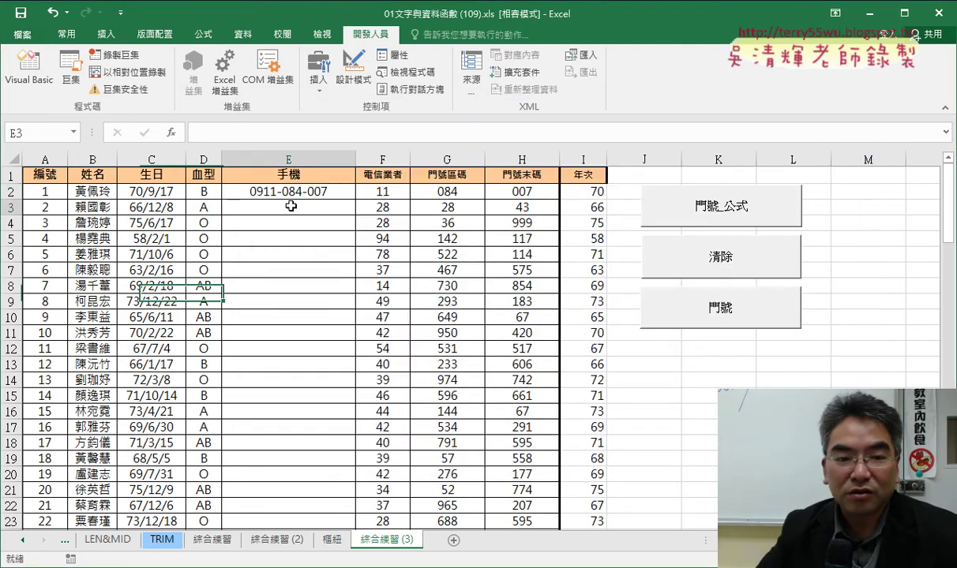
left_click(170, 133)
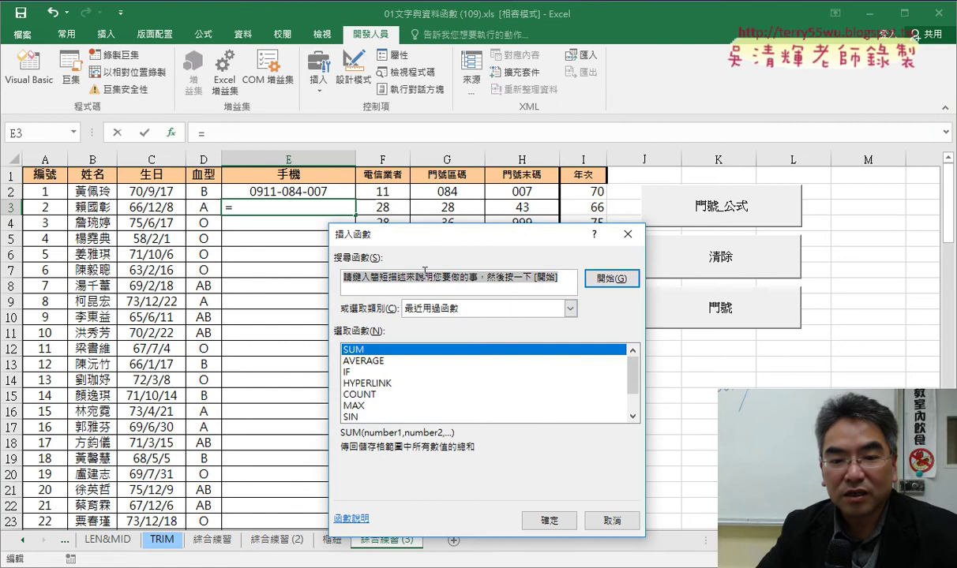
left_click(451, 313)
scroll(480, 391, "down", 1)
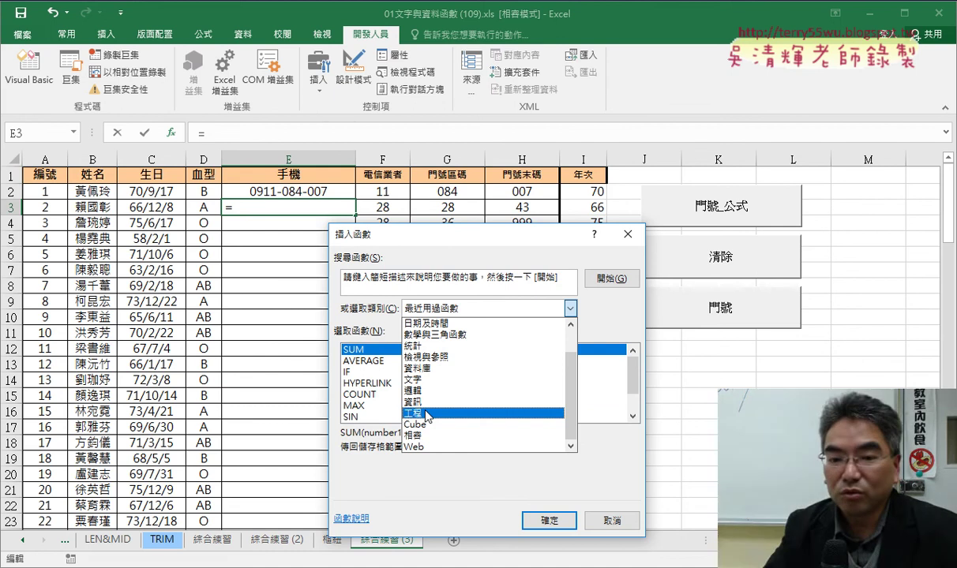
left_click(612, 519)
- Delete the formula in E2, then inspect the stored values in F2, G2 and H2 (7)
left_click(534, 281)
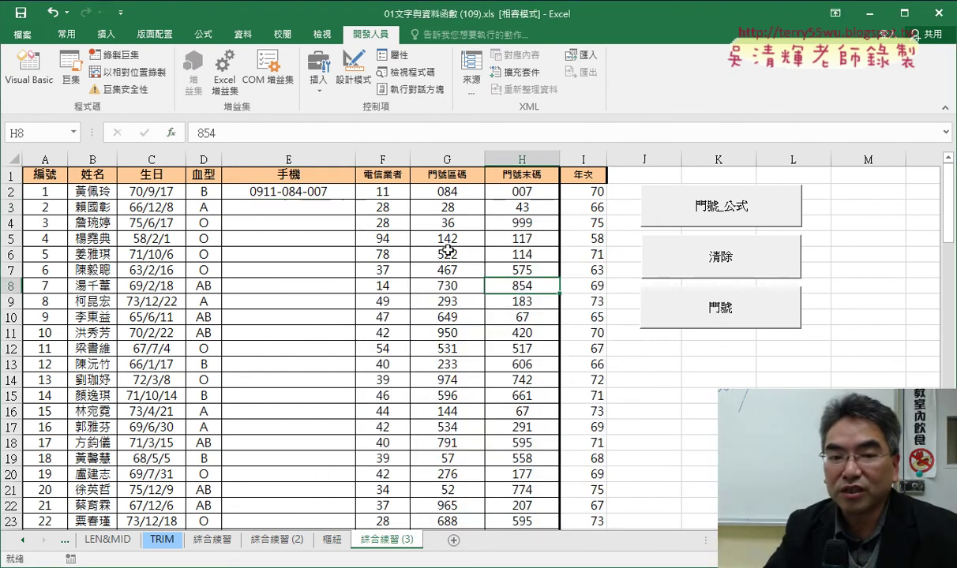
left_click(271, 192)
key("Delete")
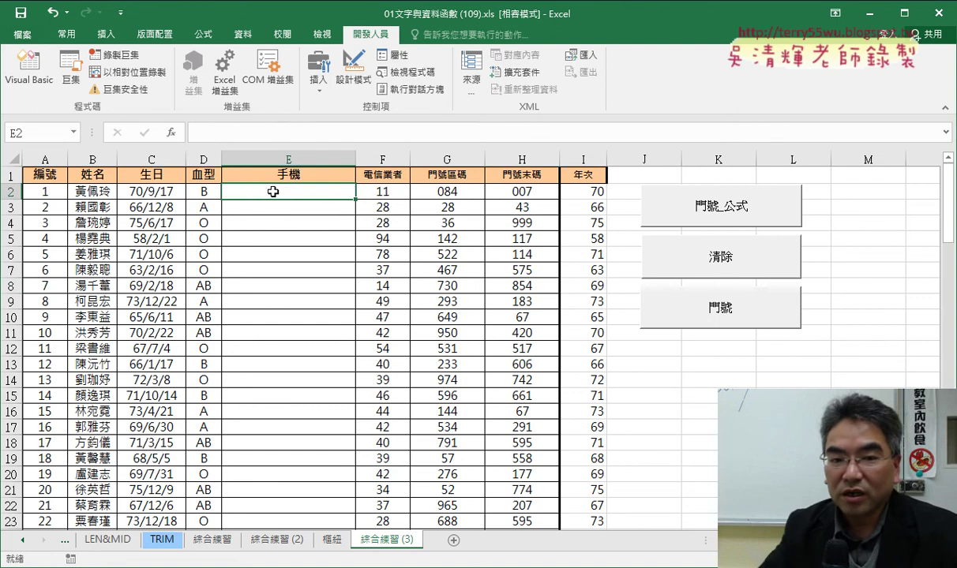
left_click(369, 189)
left_click(417, 189)
left_click(533, 188)
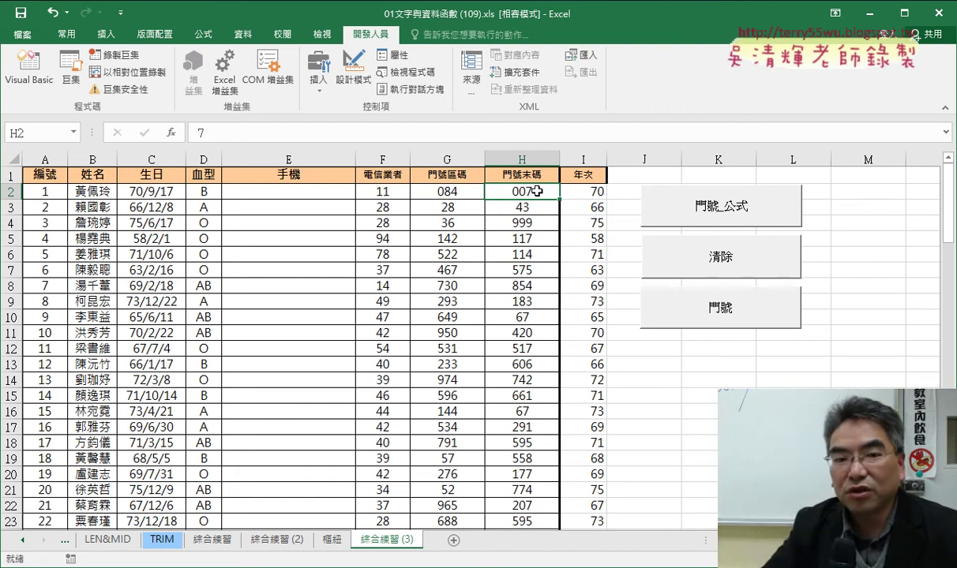
left_click(296, 194)
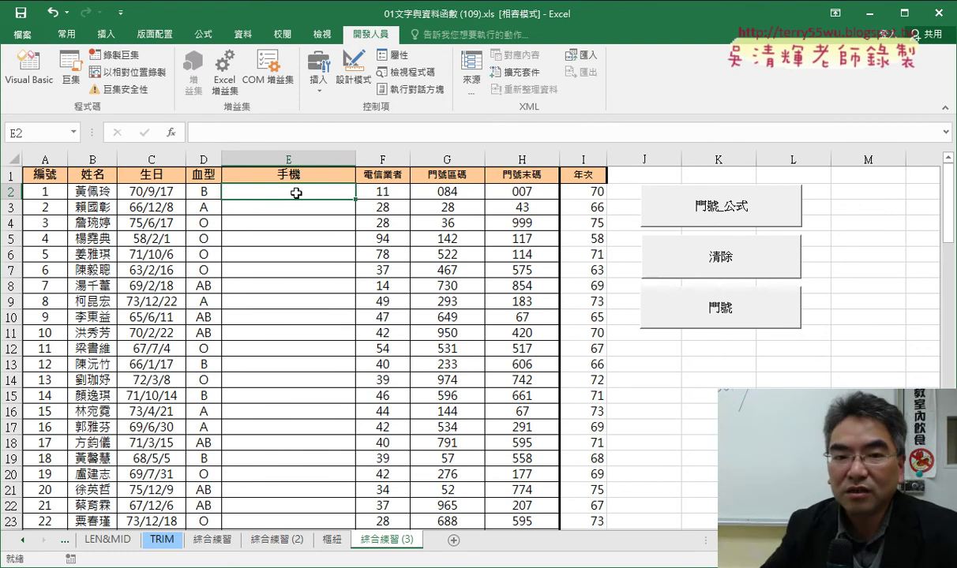
- Below the last End Sub in Module2, type Function 手機 so VBA adds () and End Function
left_click(34, 87)
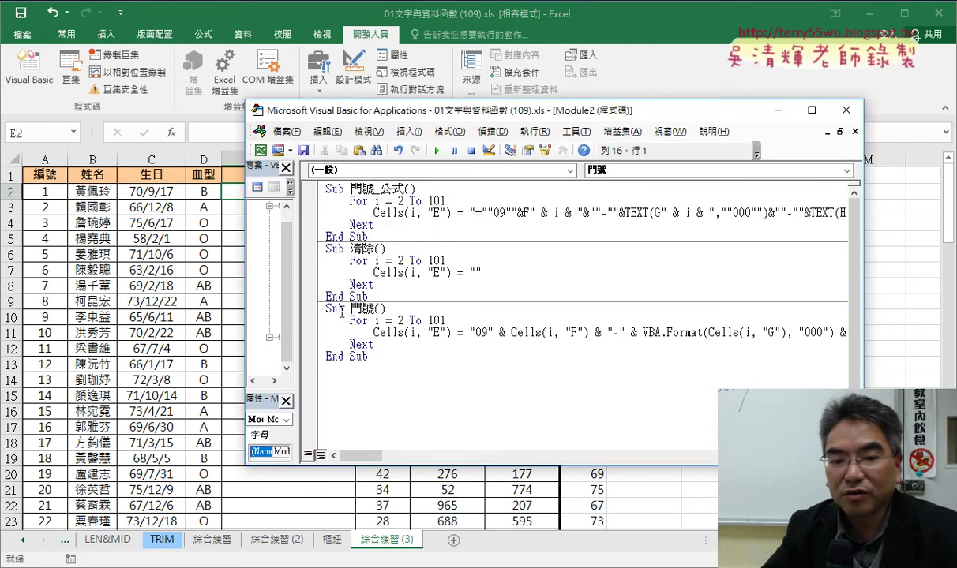
left_click_drag(343, 307, 318, 311)
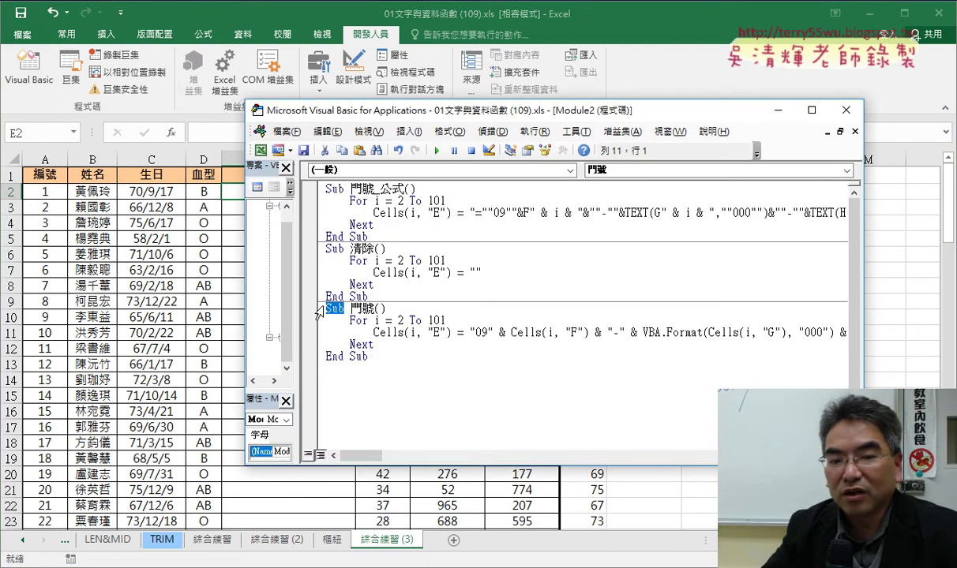
left_click(346, 382)
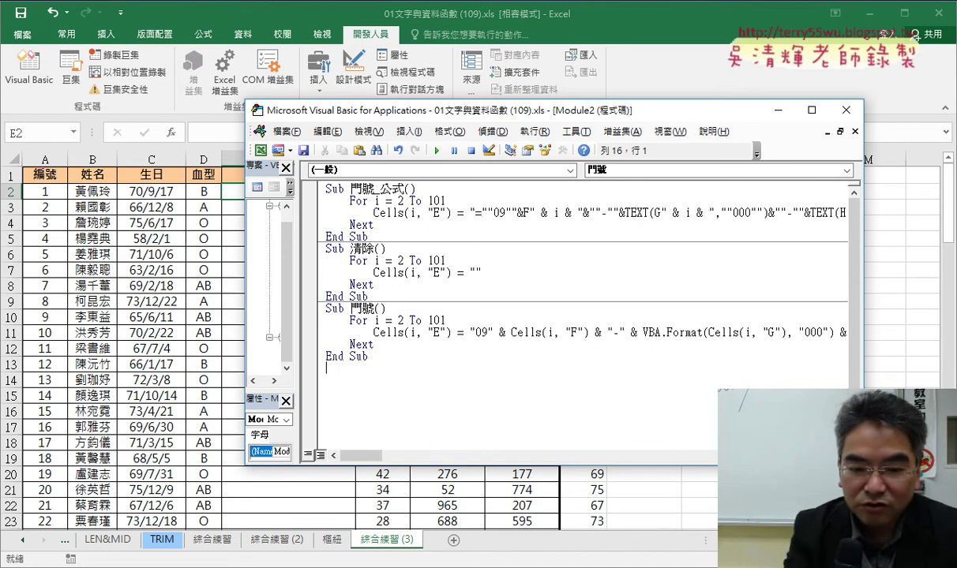
type("fun")
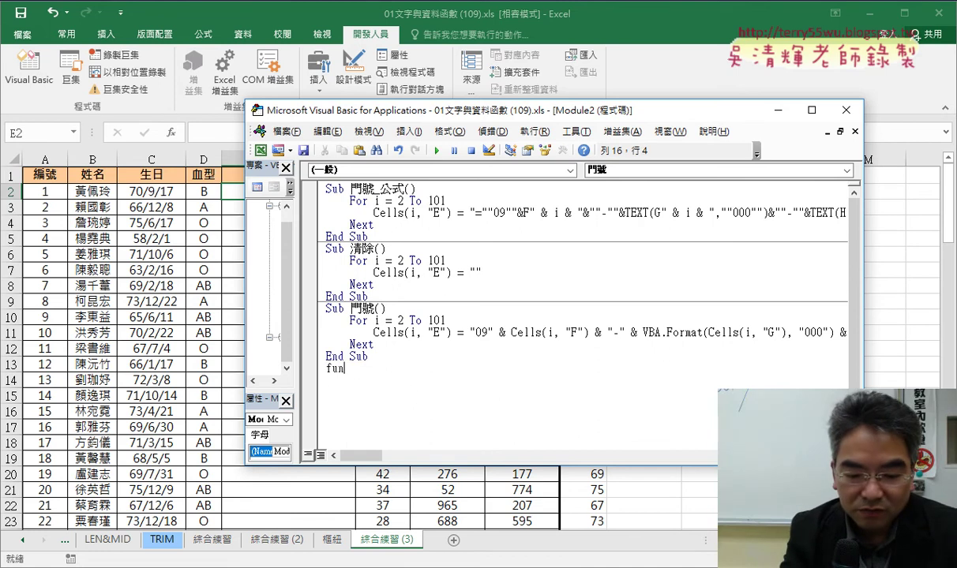
type("ction")
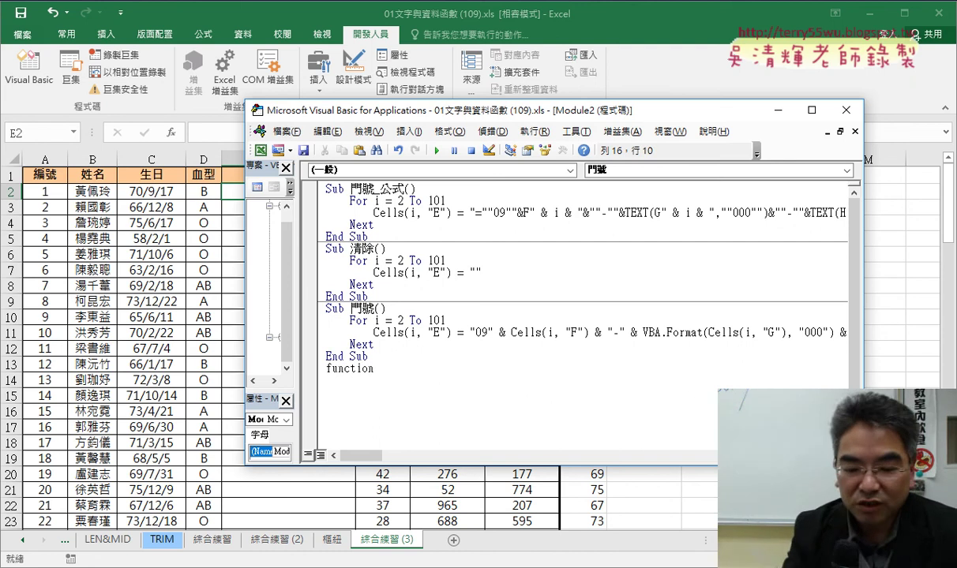
type("手")
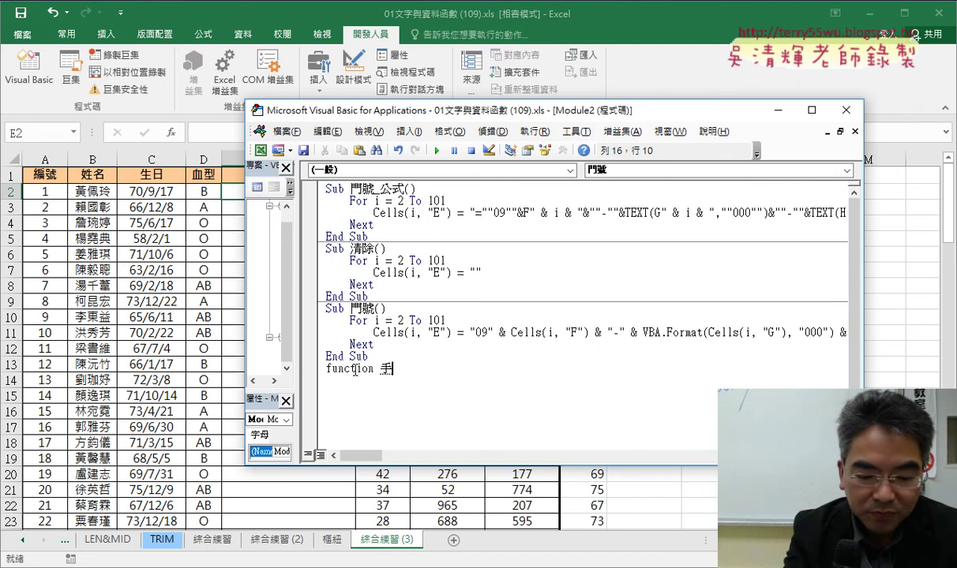
type("機")
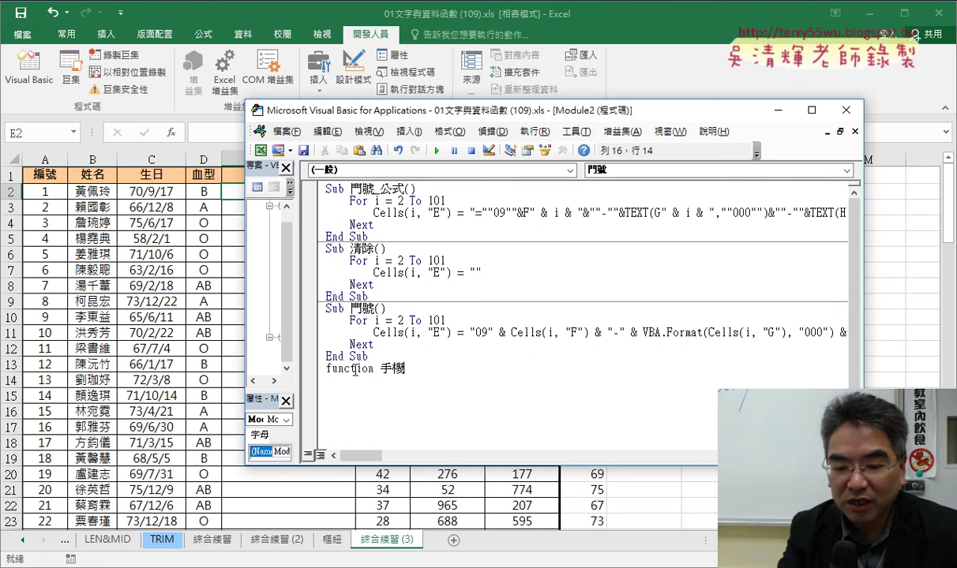
key("Return")
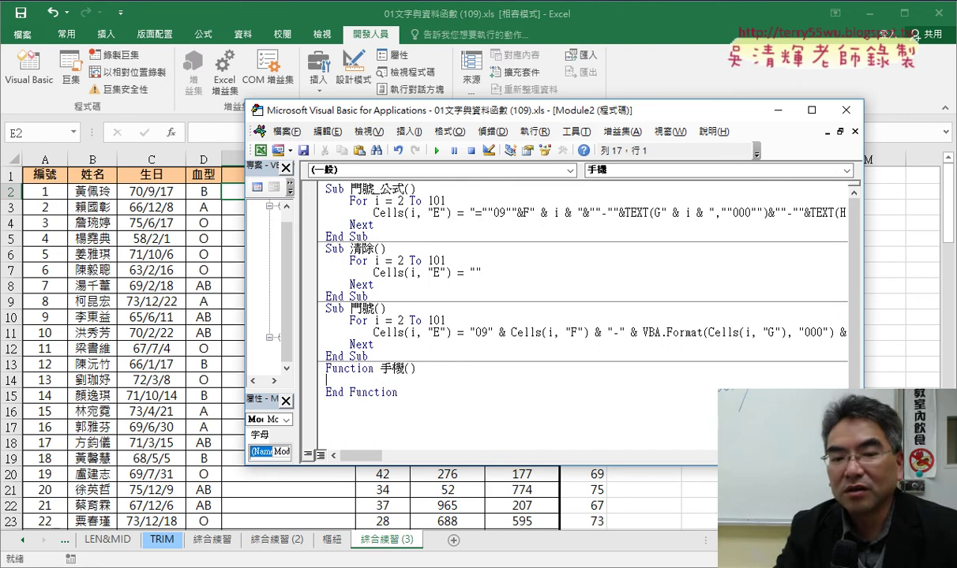
- Select and delete the auto-generated parentheses and End Function line
key("Up")
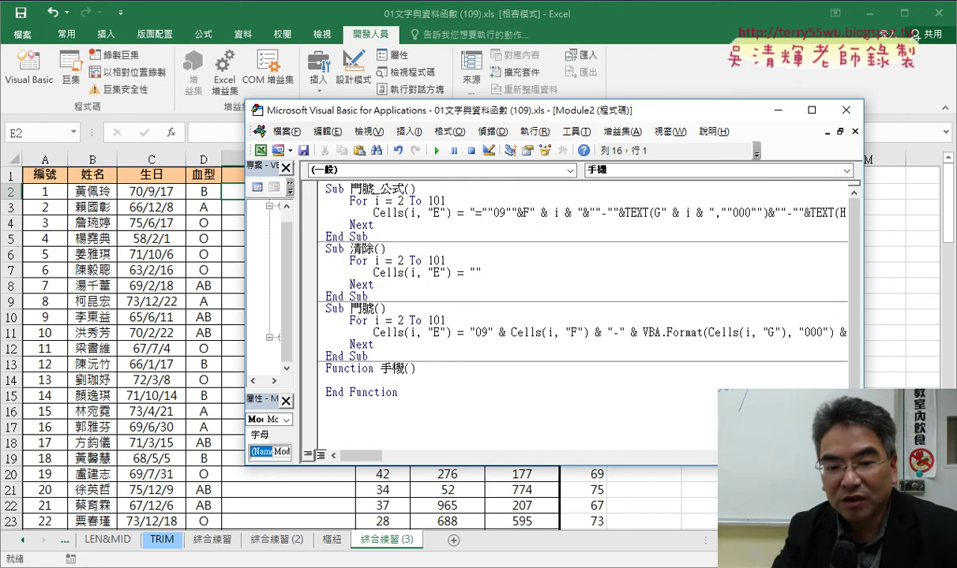
key("shift+Right")
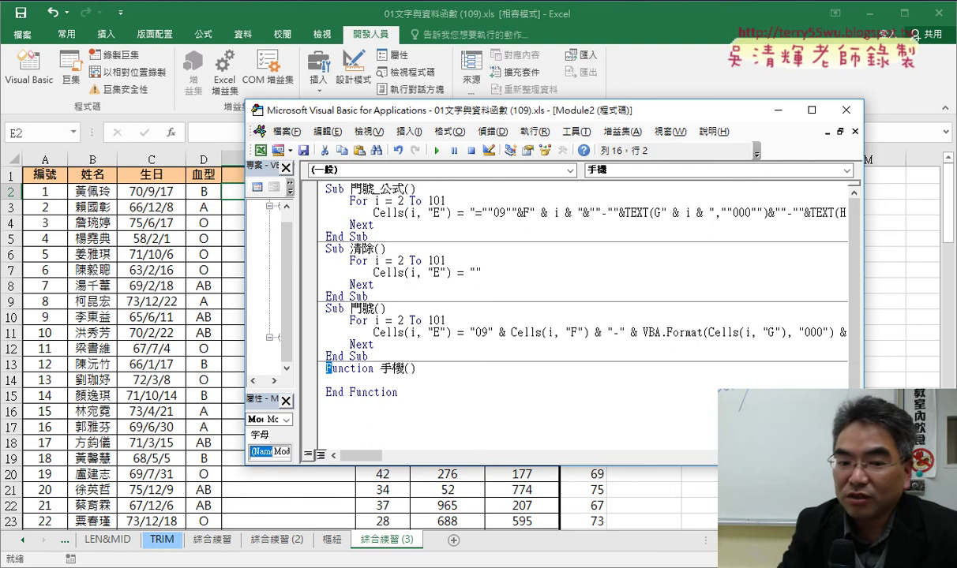
left_click(350, 369)
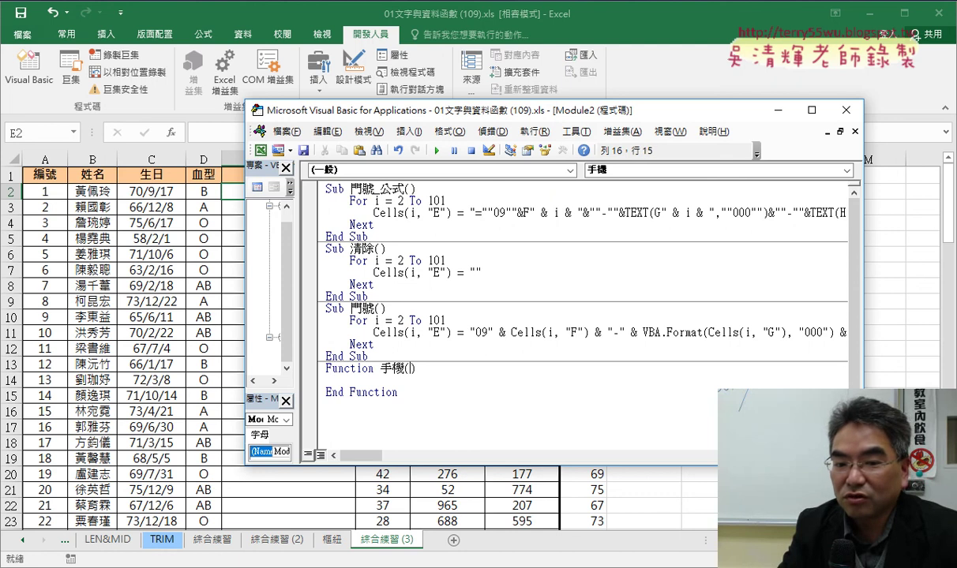
key("shift+End")
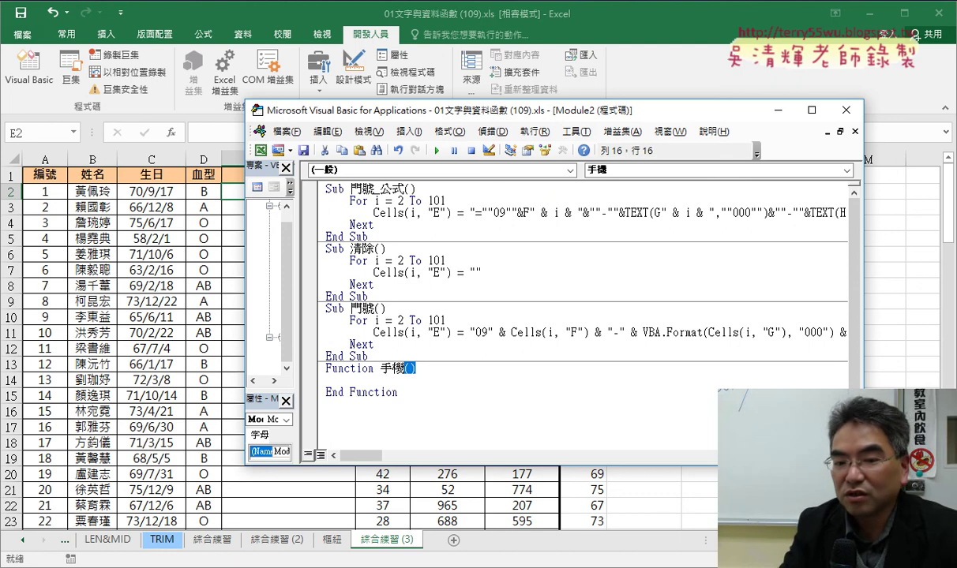
left_click(351, 369)
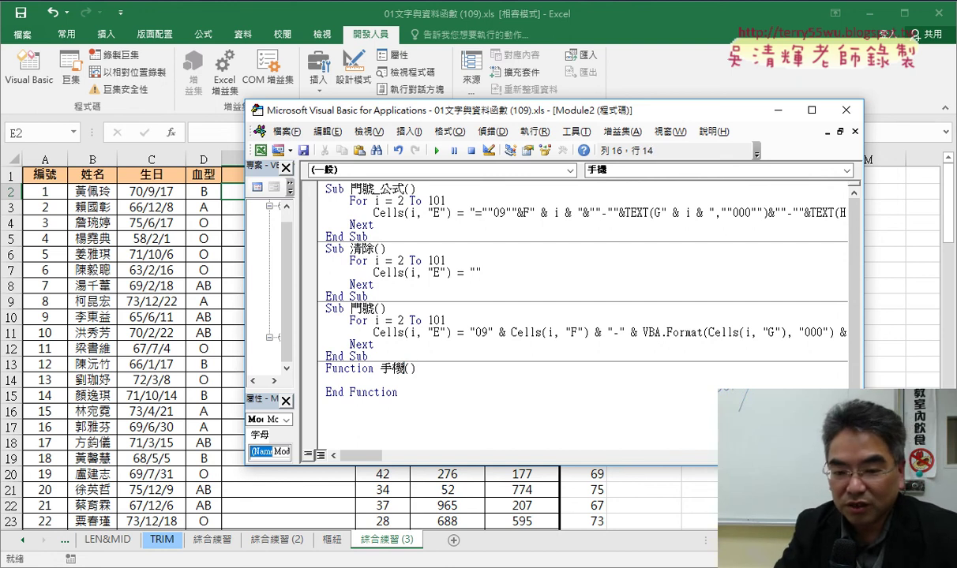
key("shift+Down")
key("shift+Down")
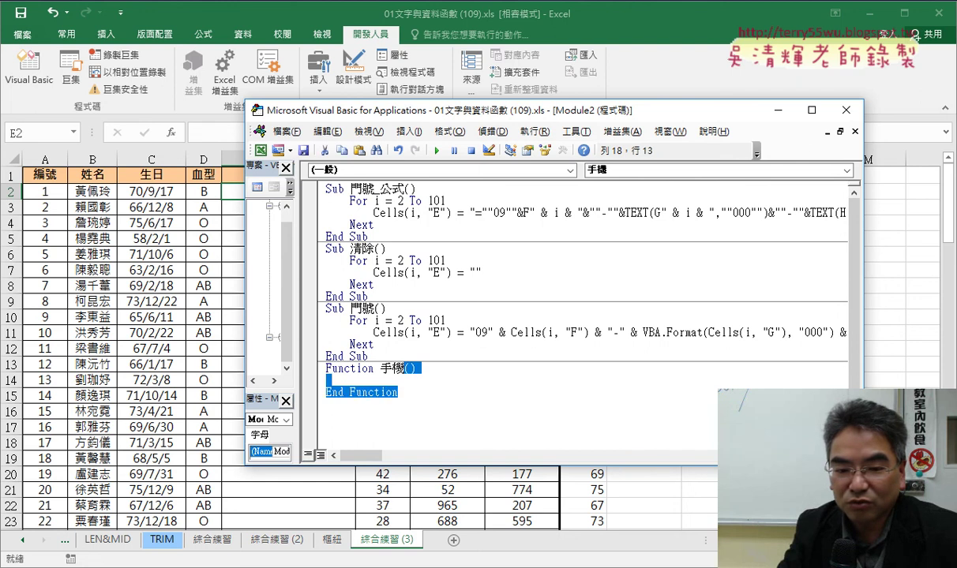
key("Delete")
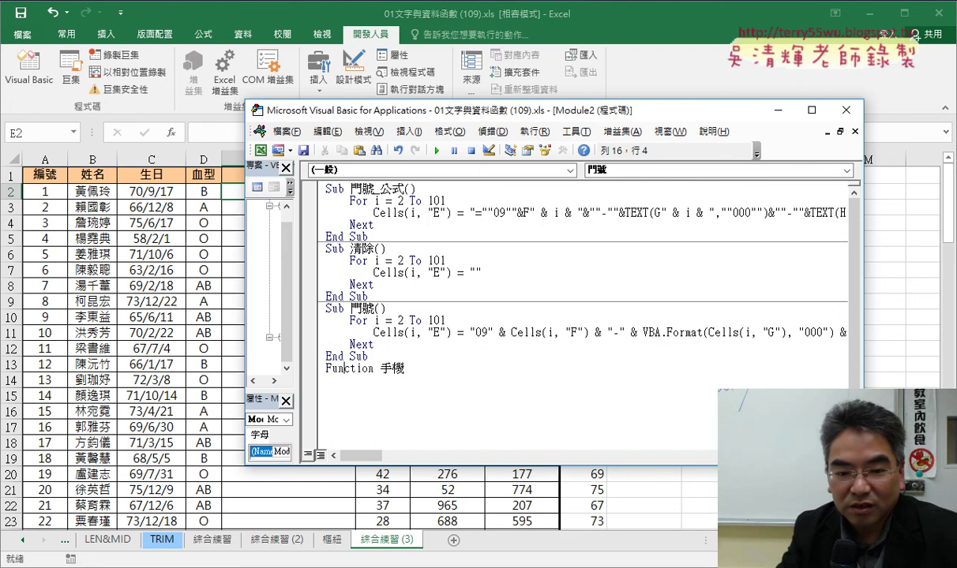
left_click(330, 392)
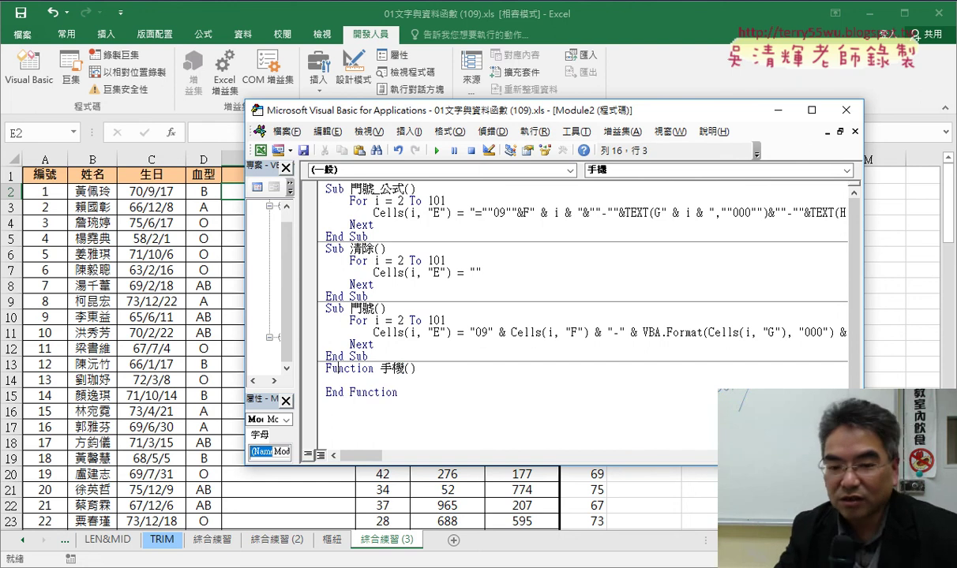
left_click(338, 369)
left_click_drag(406, 369, 421, 393)
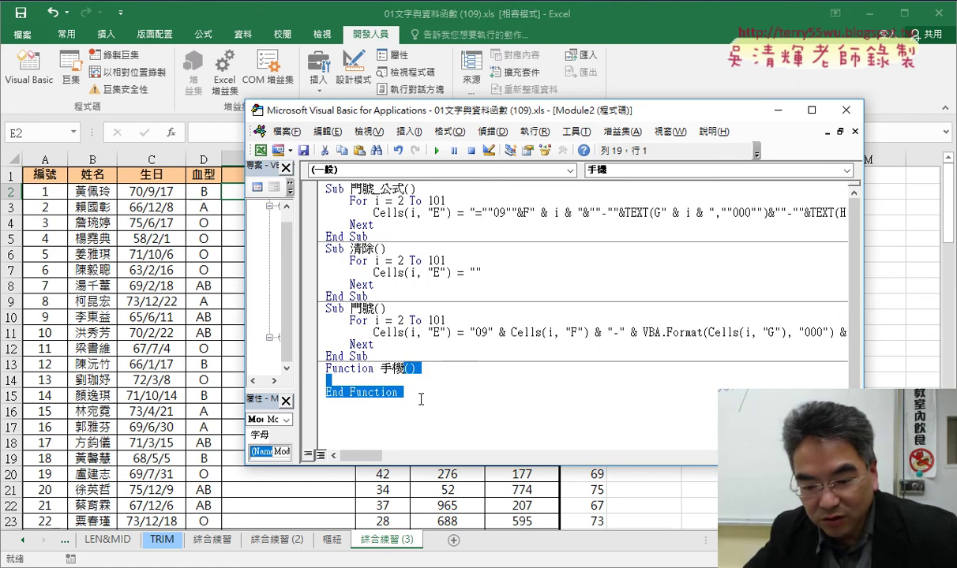
key("Delete")
- Retype the Function keyword to regenerate the 手機() … End Function shell, then select the block
key("Left")
key("Left")
key("Left")
key("BackSpace")
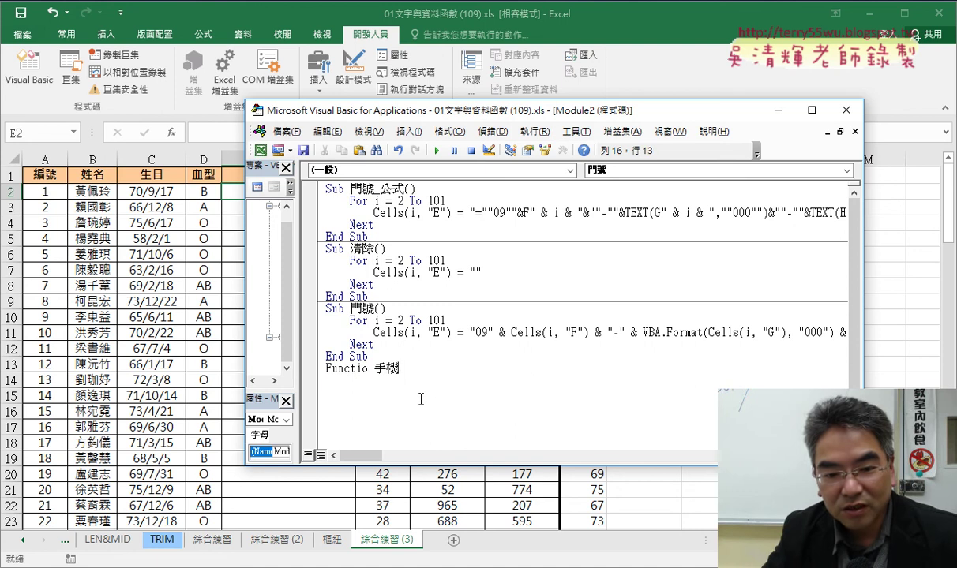
key("Down")
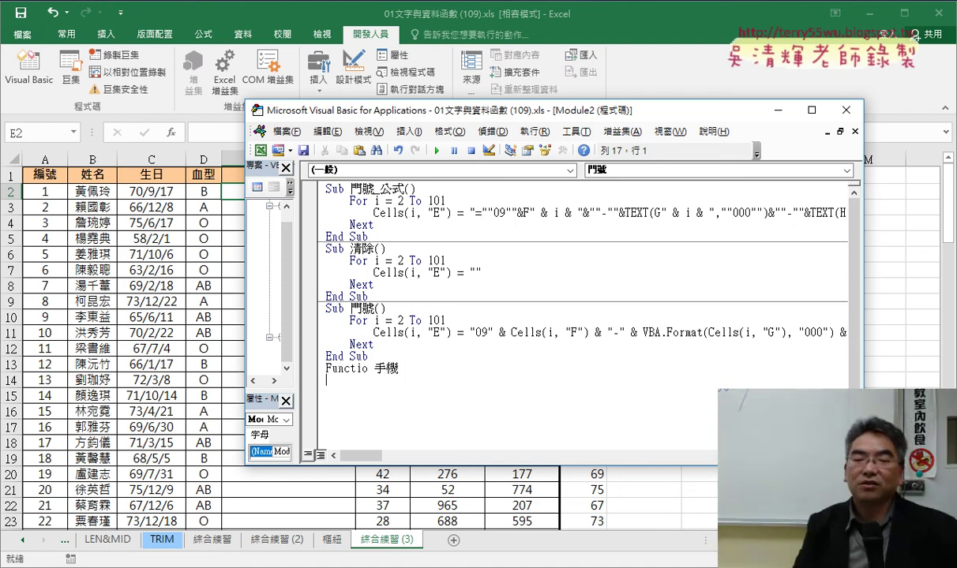
left_click(352, 369)
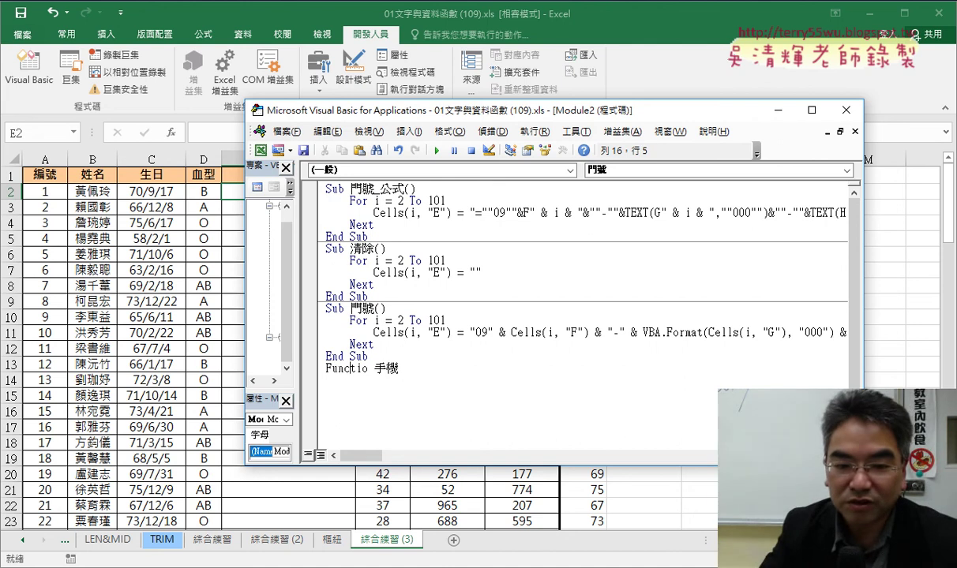
type("nctio")
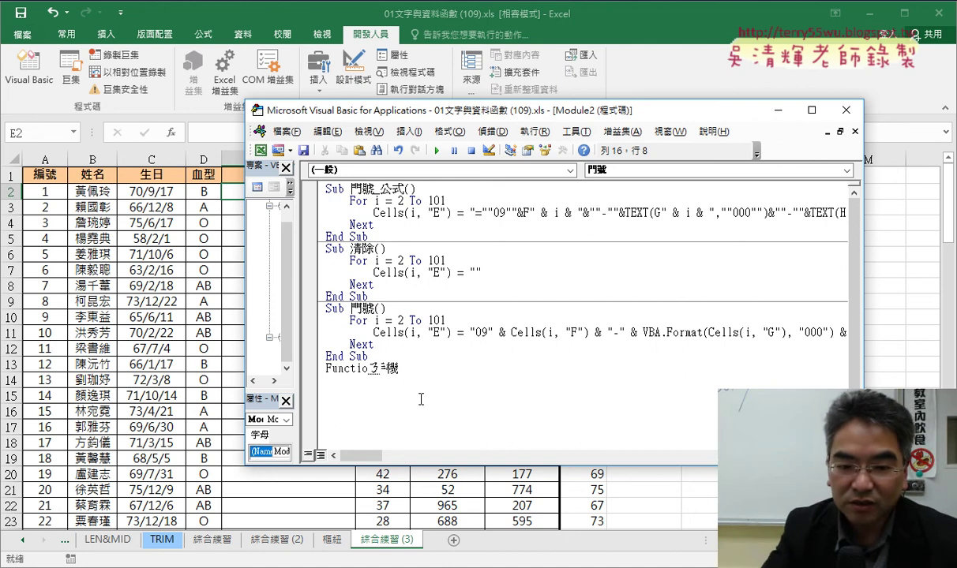
type("n 手機")
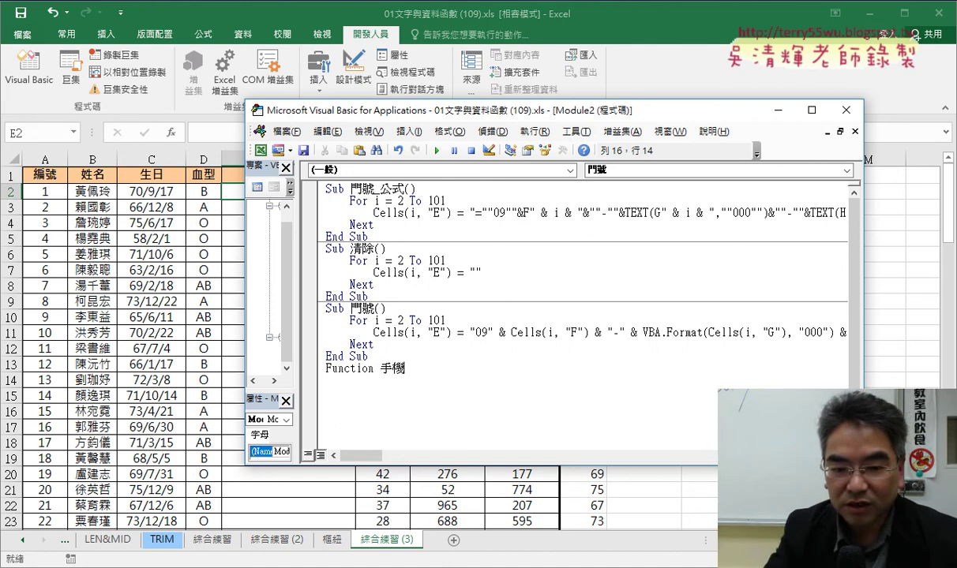
key("Return")
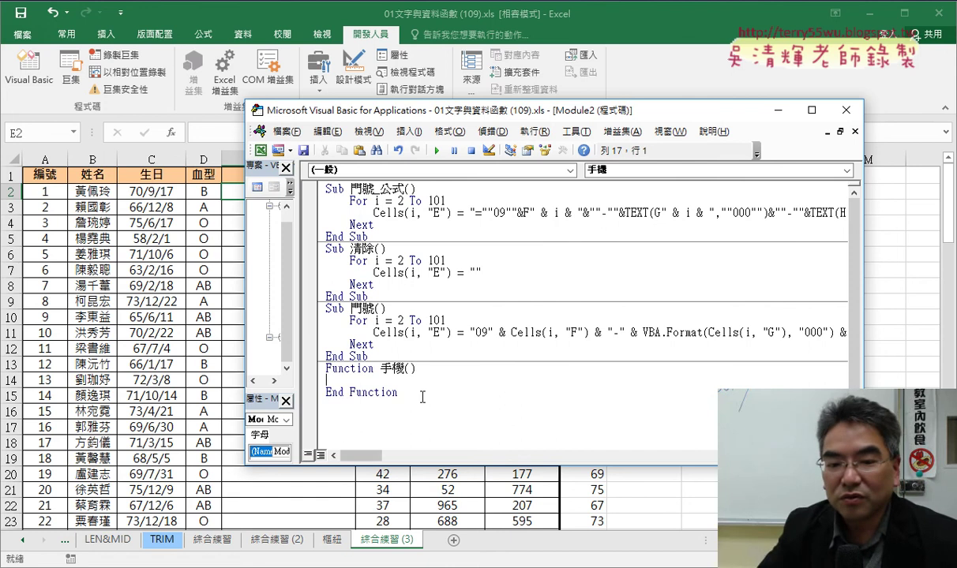
left_click_drag(400, 394, 326, 369)
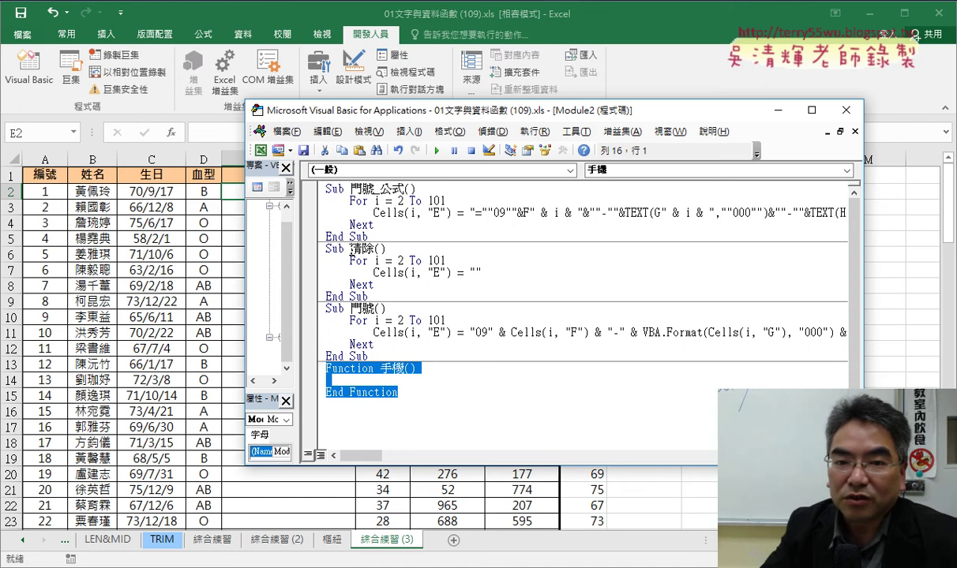
left_click_drag(395, 115, 459, 120)
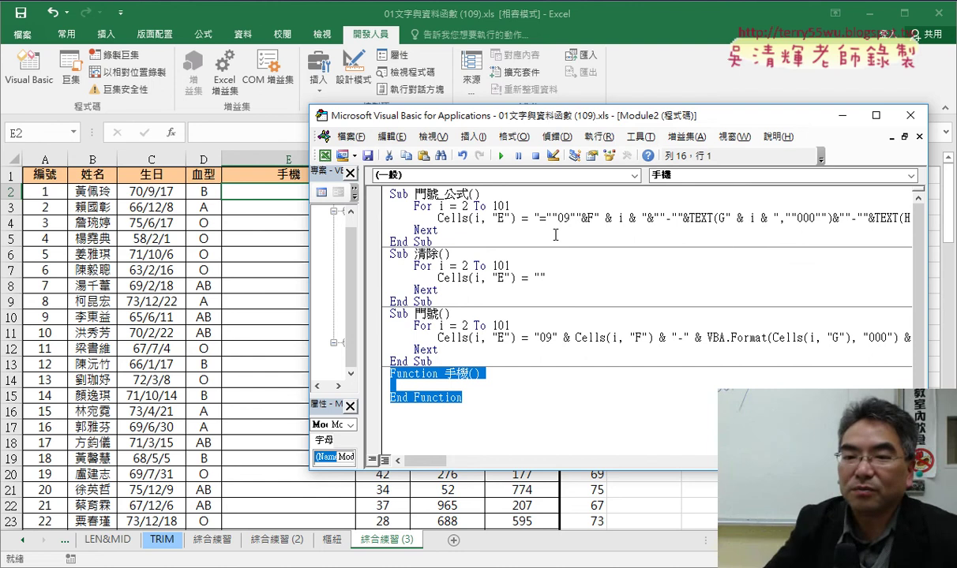
left_click_drag(433, 242, 384, 195)
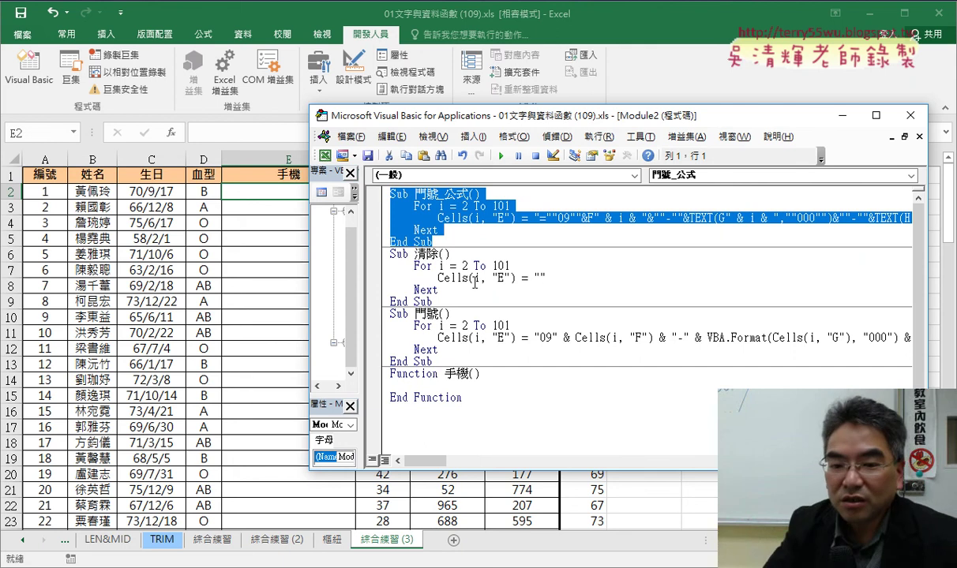
left_click_drag(487, 377, 470, 378)
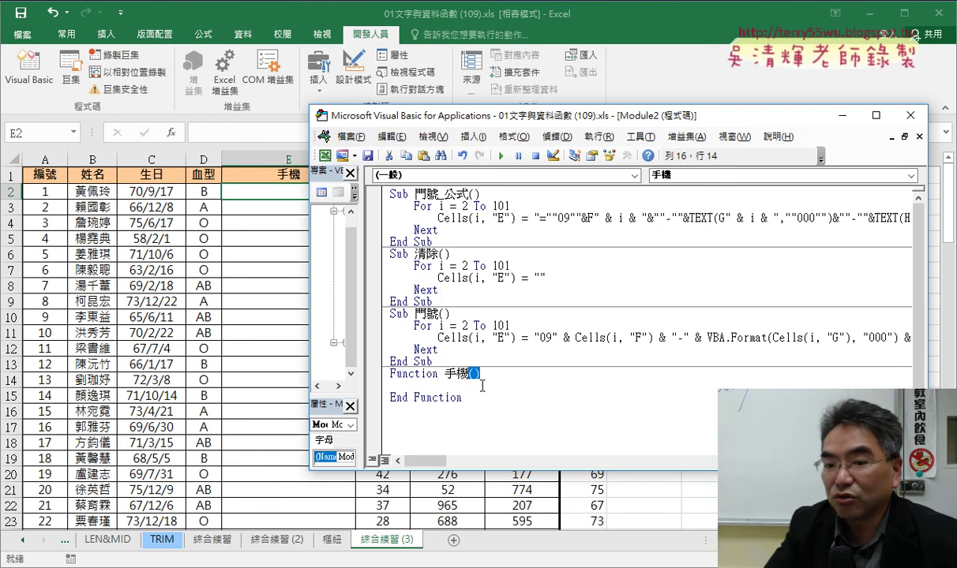
- Copy the header names in F1:H1 and paste them into the 手機 declaration's parentheses
left_click_drag(502, 119, 421, 209)
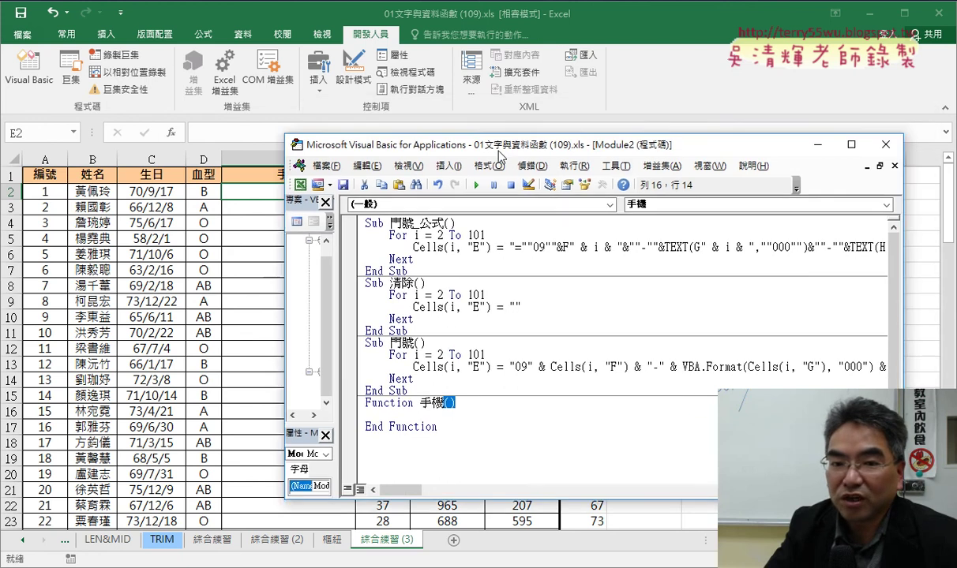
left_click_drag(386, 175, 518, 174)
right_click(519, 176)
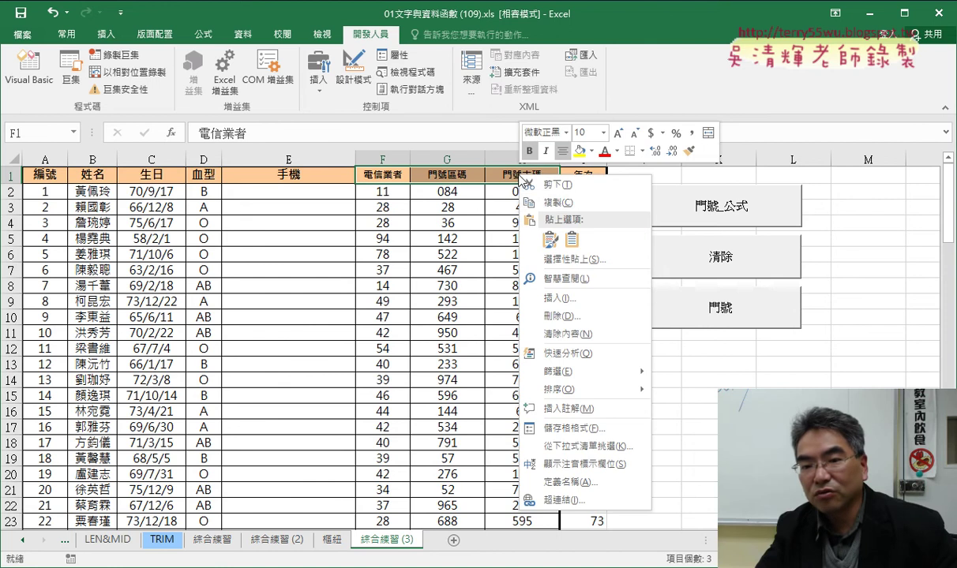
left_click(541, 200)
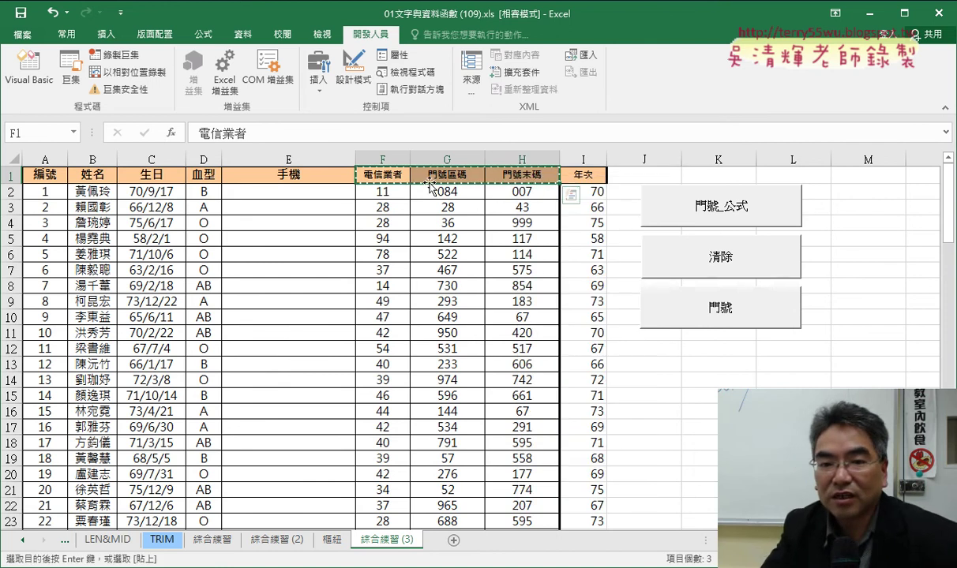
left_click(29, 64)
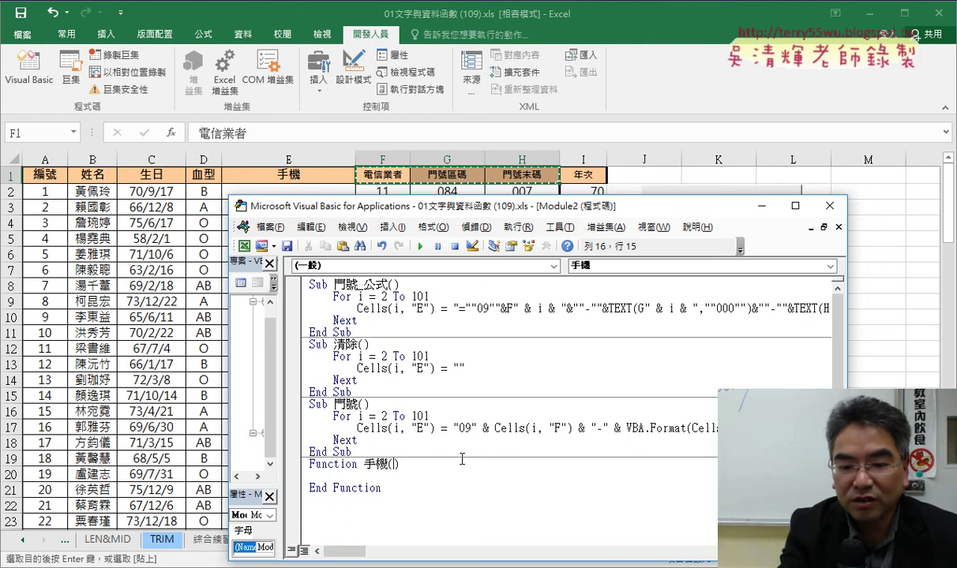
key("ctrl+v")
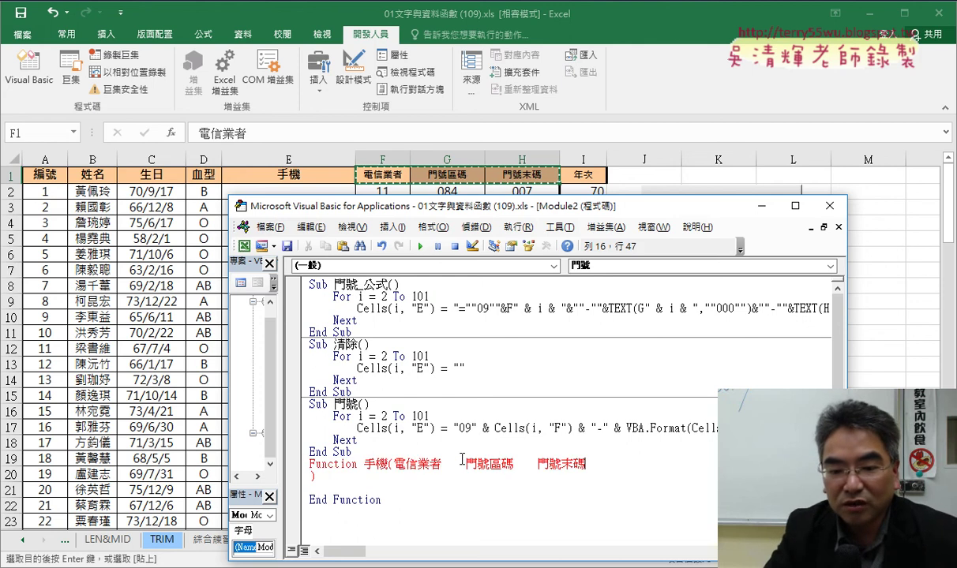
- Tidy the parameter list into 電信業者, 門號區碼, 門號末碼 on the declaration line
key("Delete")
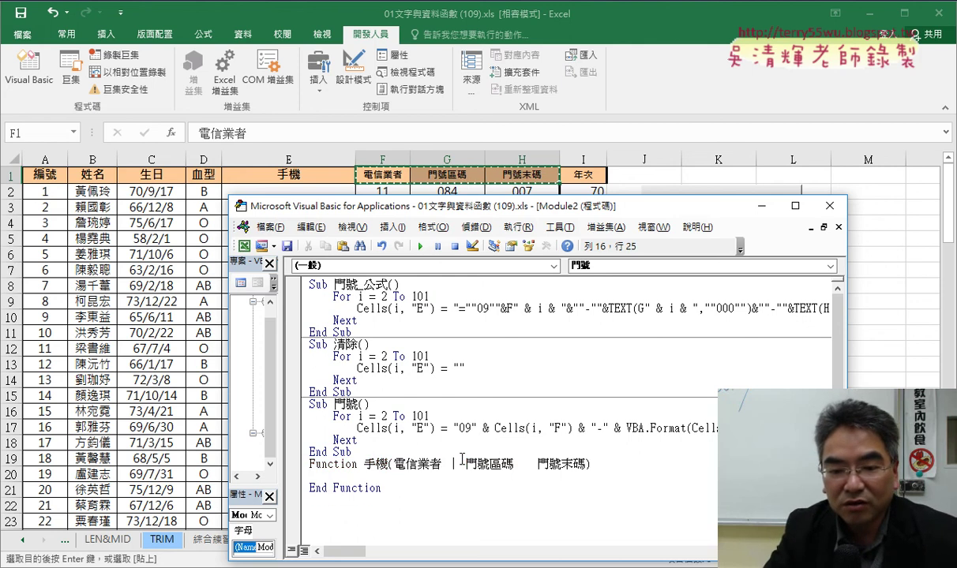
key("BackSpace")
key("BackSpace")
key("BackSpace")
key("BackSpace")
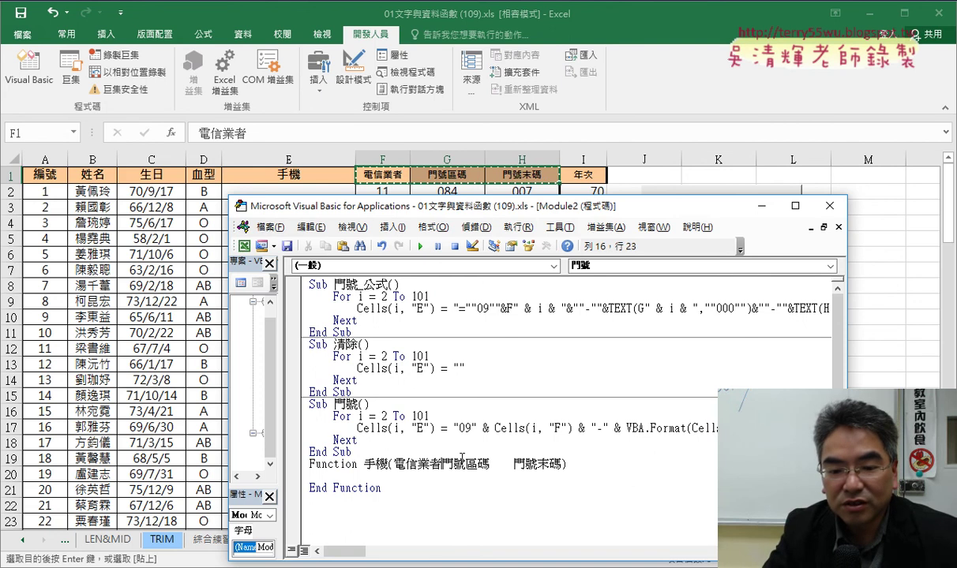
type(",門號區碼")
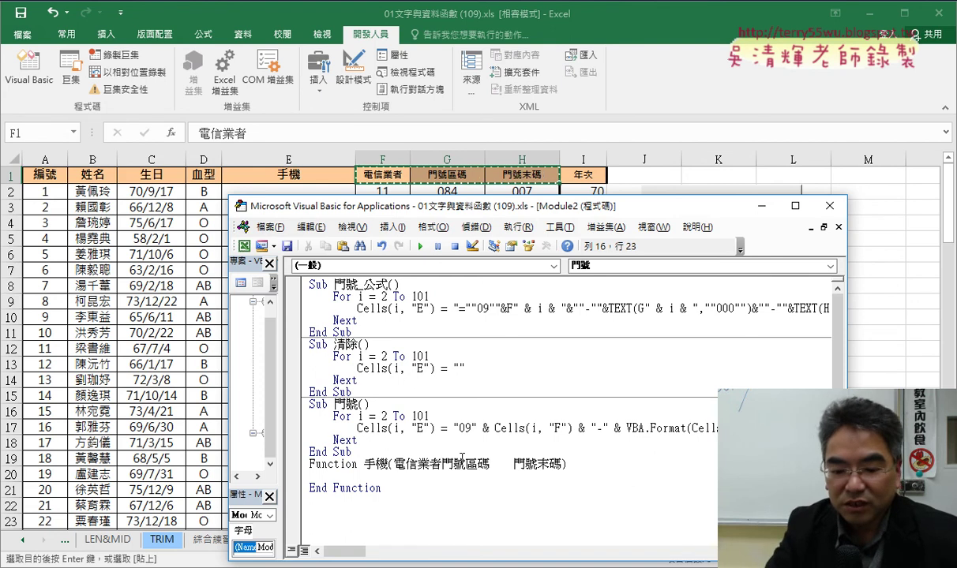
type(",")
key("BackSpace")
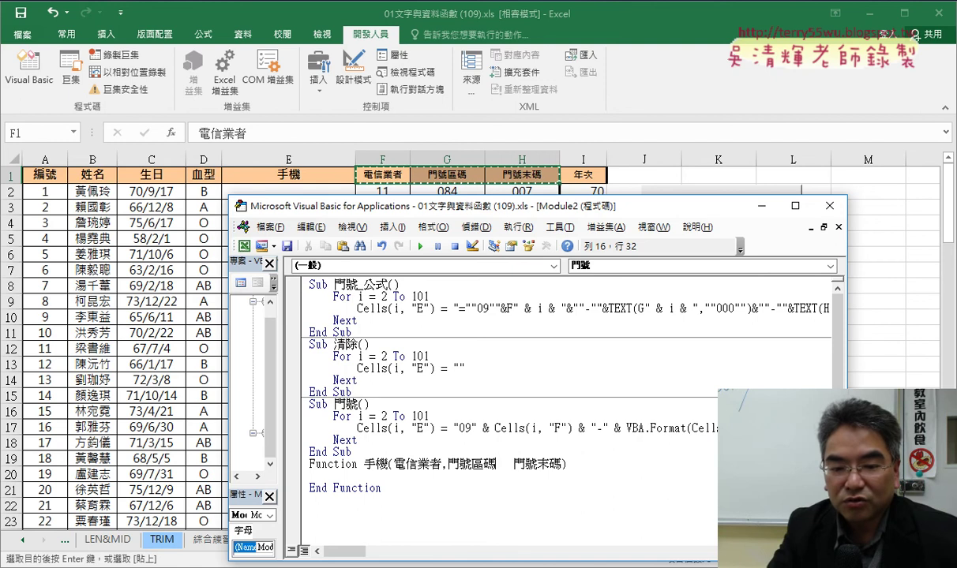
key("BackSpace")
key("BackSpace")
key("BackSpace")
type(",")
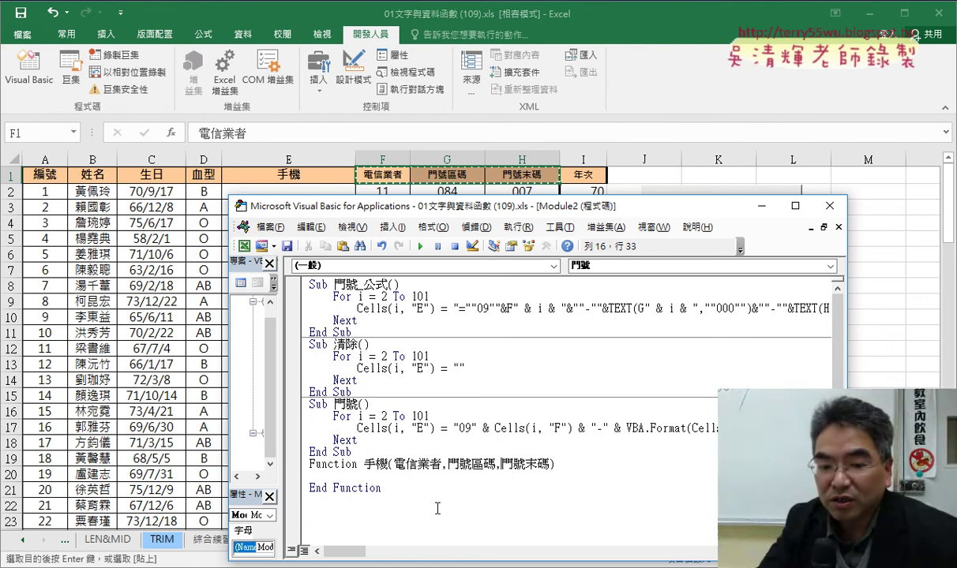
left_click_drag(399, 468, 485, 469)
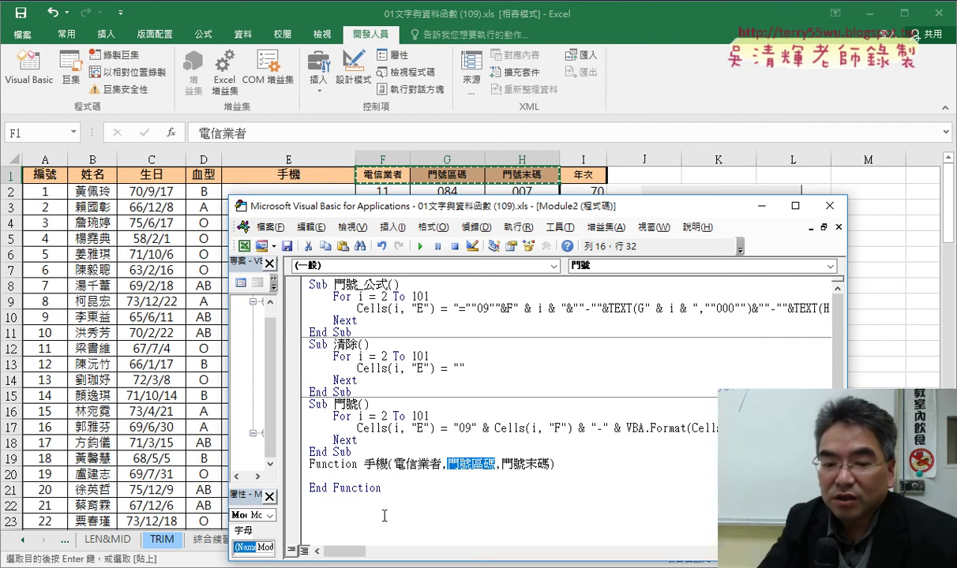
key("Down")
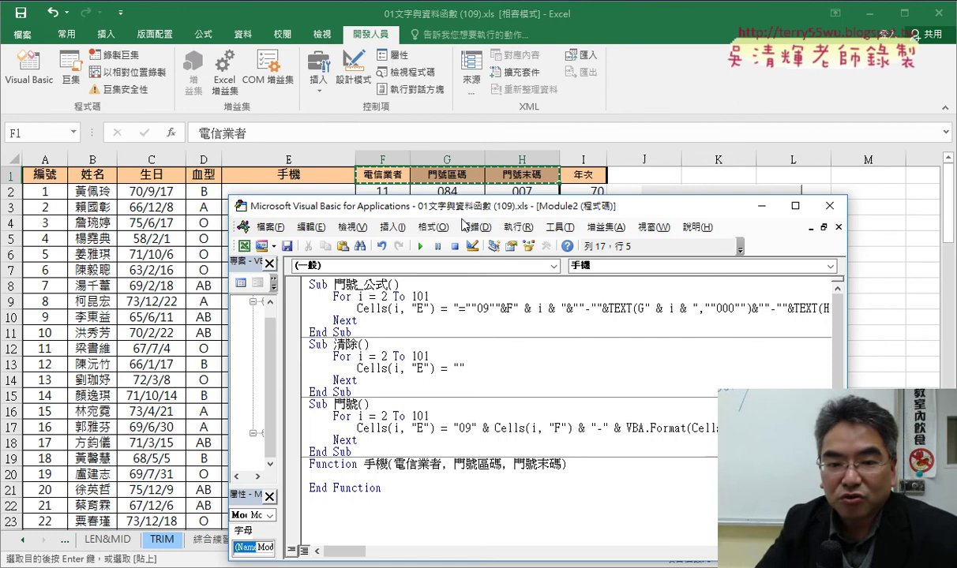
left_click_drag(466, 215, 463, 234)
left_click_drag(320, 235, 305, 225)
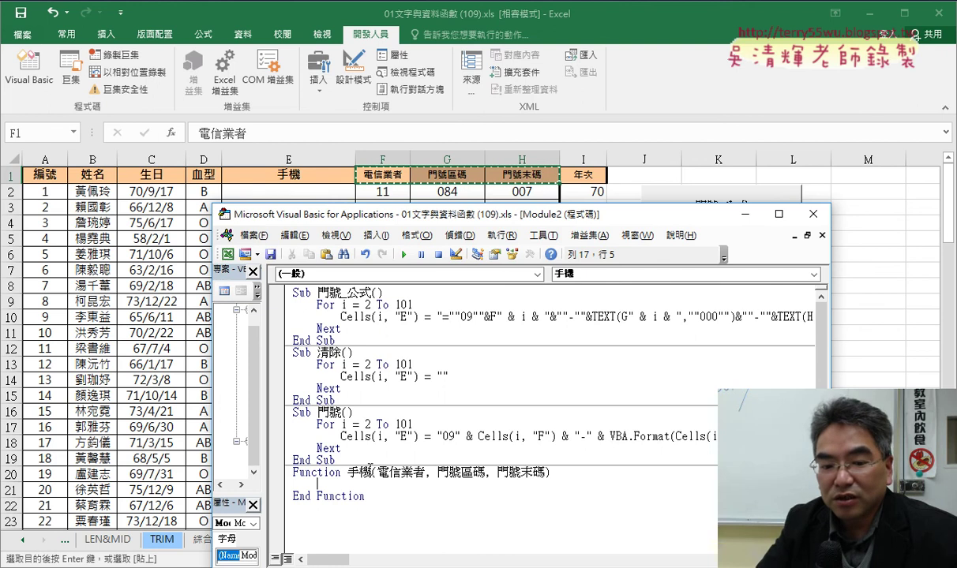
- Copy the name 手機 from the Function line onto the empty body line and add =
left_click_drag(358, 472, 370, 472)
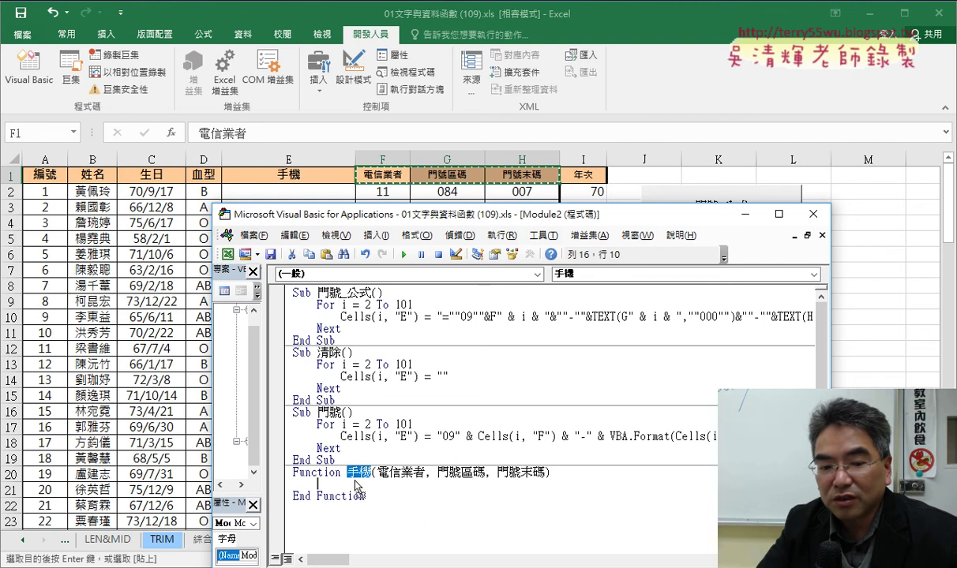
key("ctrl+c")
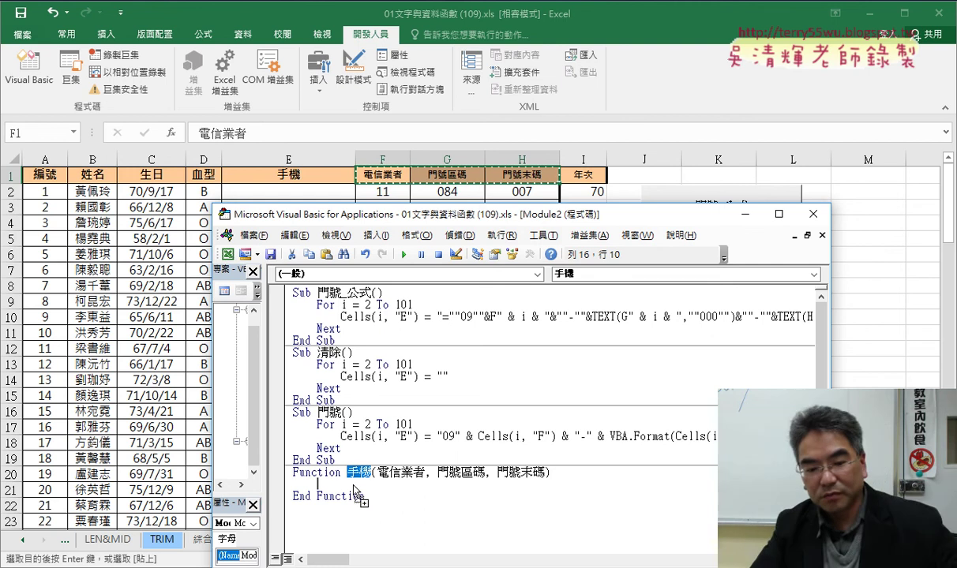
left_click(369, 484)
key("ctrl+v")
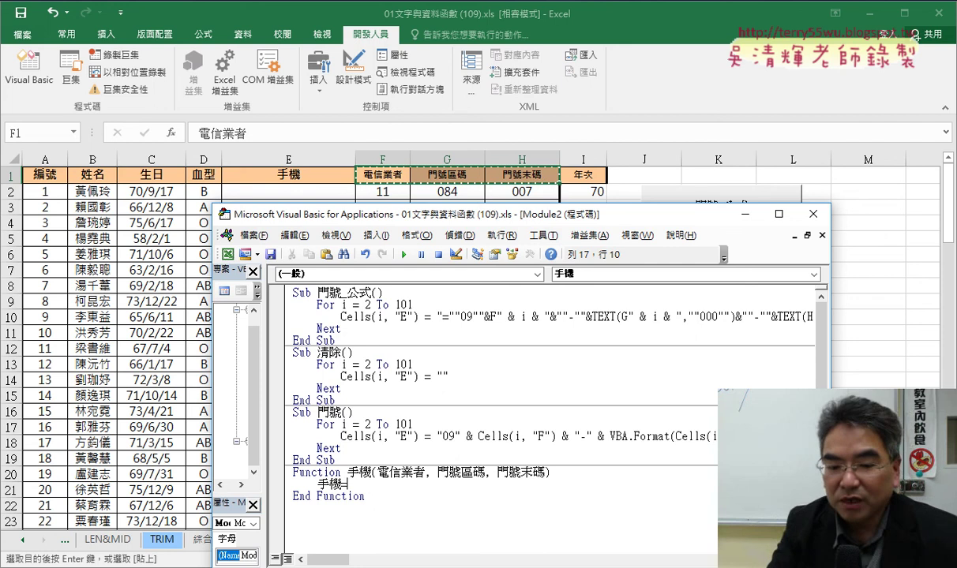
type("=")
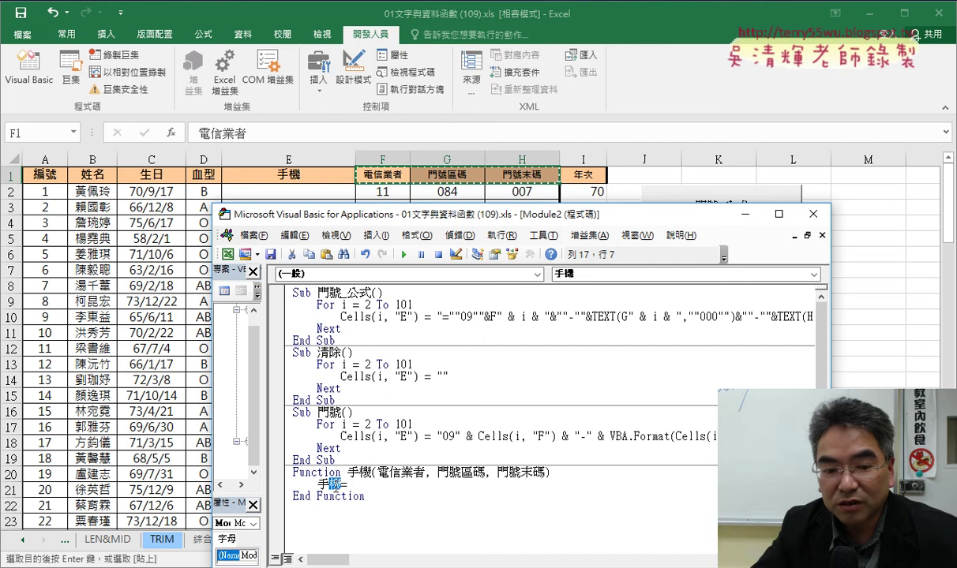
- Annotate with the pen how 手機 = returns to column E and the F–H columns feed the parameters, then erase the ink
left_click_drag(336, 484, 316, 485)
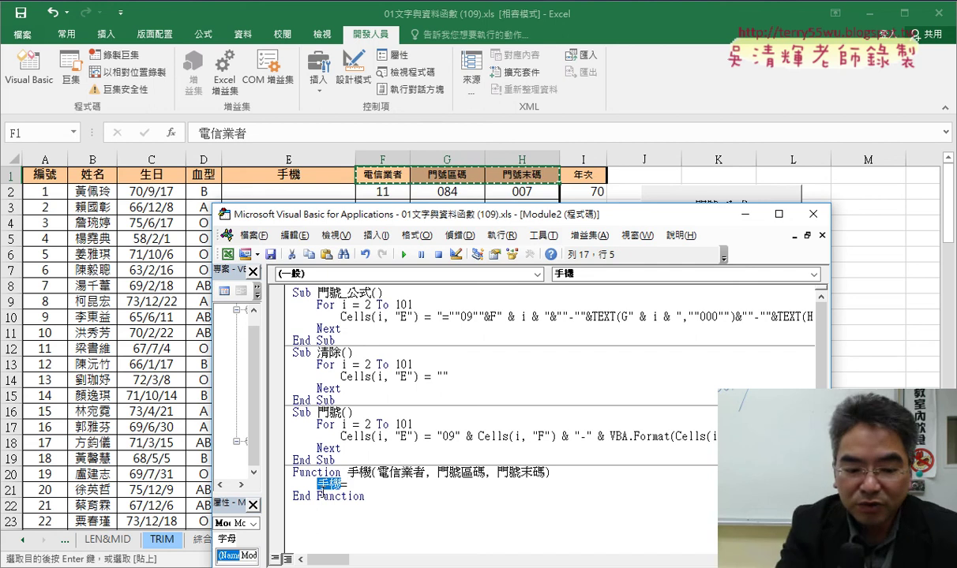
left_click_drag(217, 183, 224, 213)
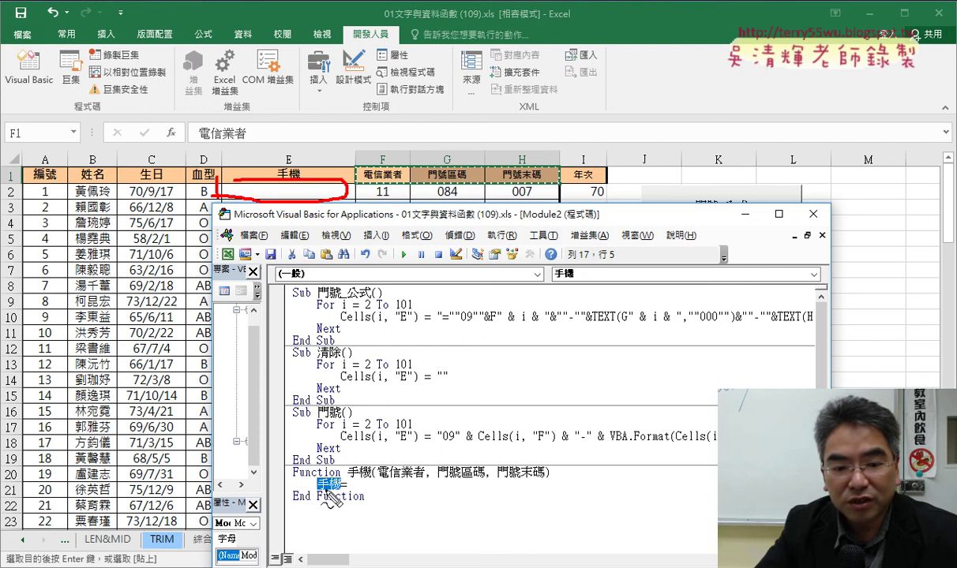
left_click_drag(372, 492, 332, 492)
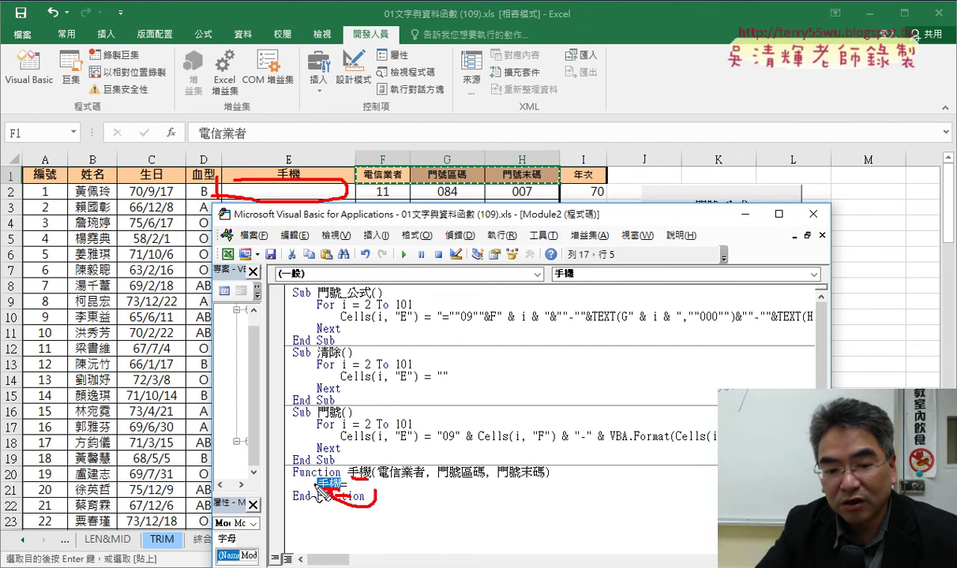
mouse_move(320, 491)
left_mouse_down()
mouse_move(146, 284)
mouse_move(247, 221)
left_mouse_up()
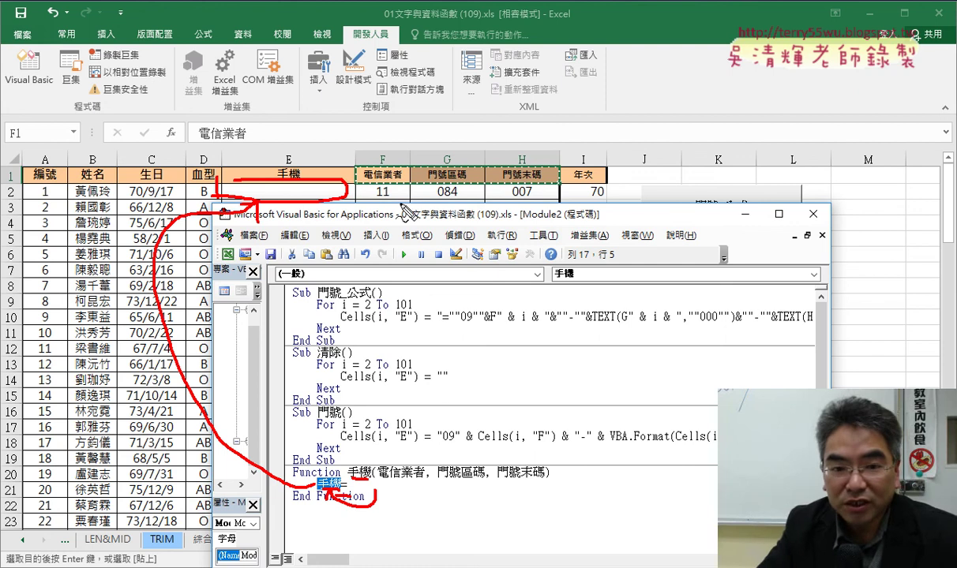
left_click_drag(375, 197, 416, 452)
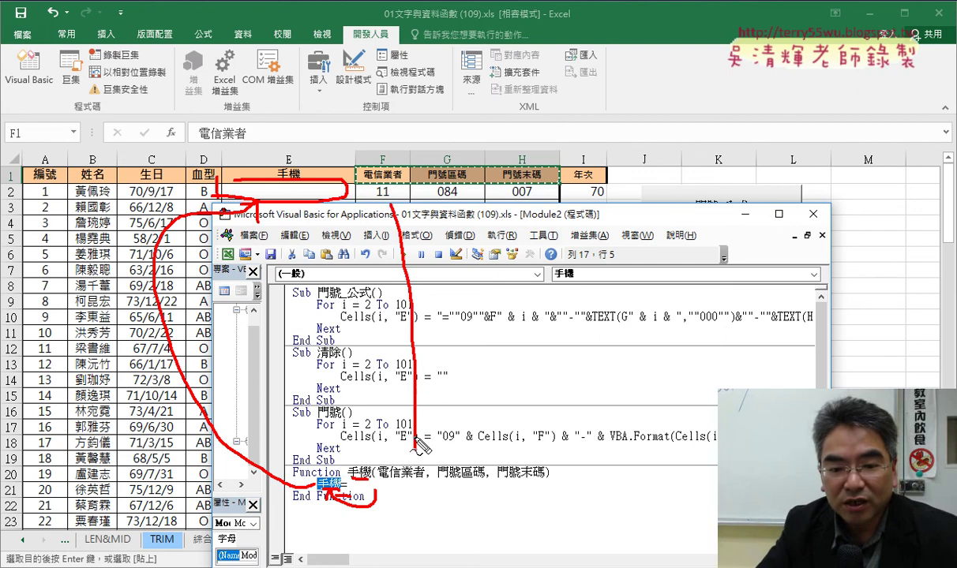
mouse_move(450, 212)
left_mouse_down()
mouse_move(462, 449)
mouse_move(468, 431)
left_mouse_up()
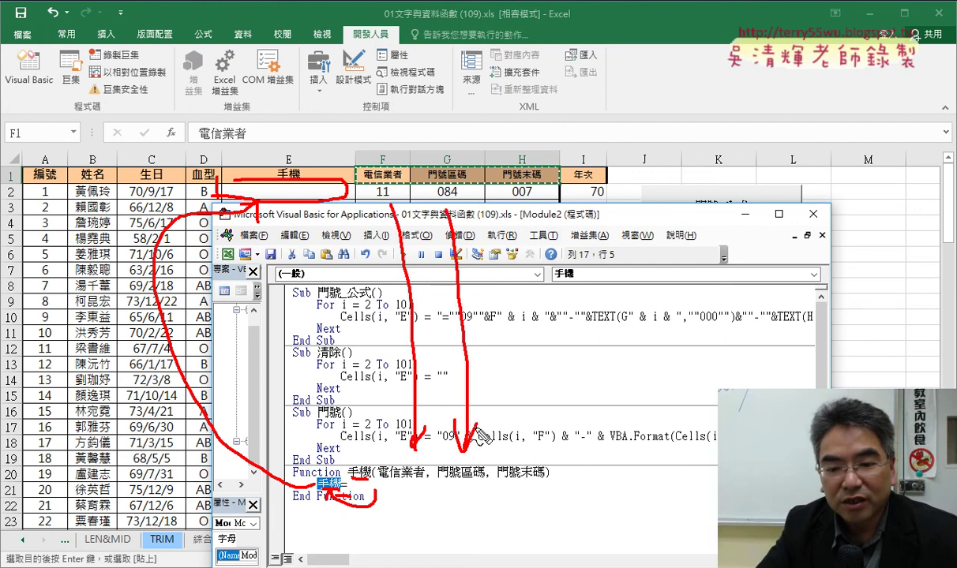
left_click_drag(538, 210, 553, 445)
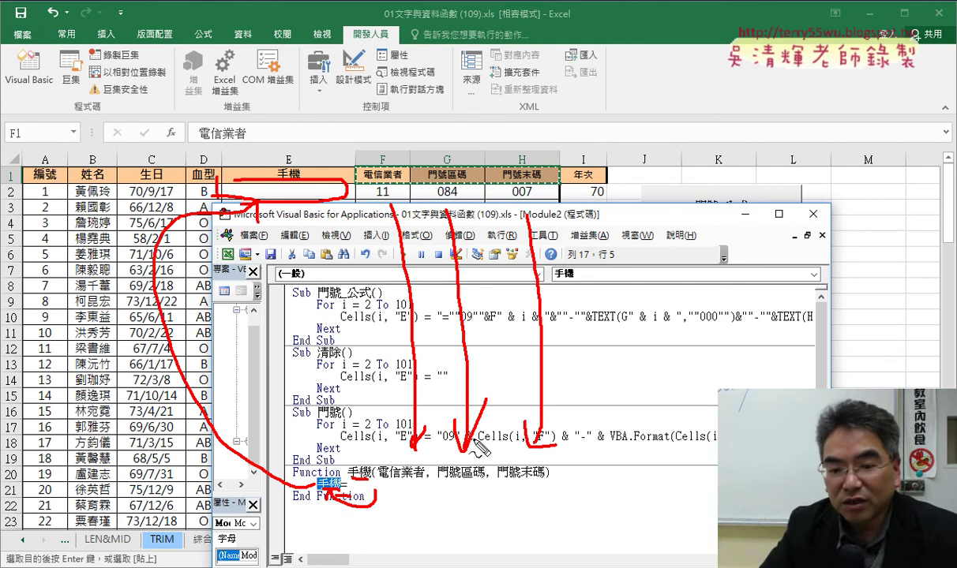
key("Escape")
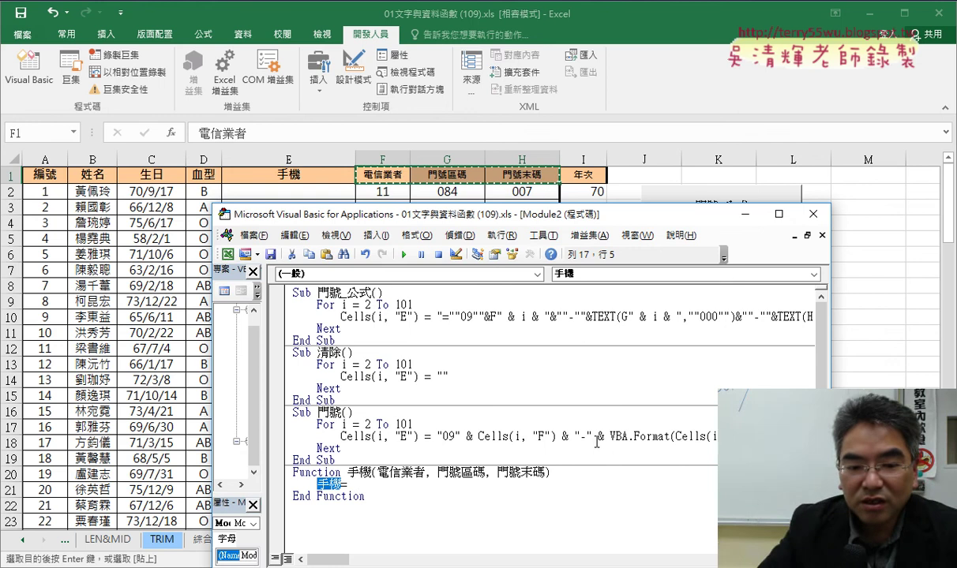
- Extend the line to 手機 = "09" & 電信業者 & "-" & Format(門號區碼, "000")
left_click(360, 483)
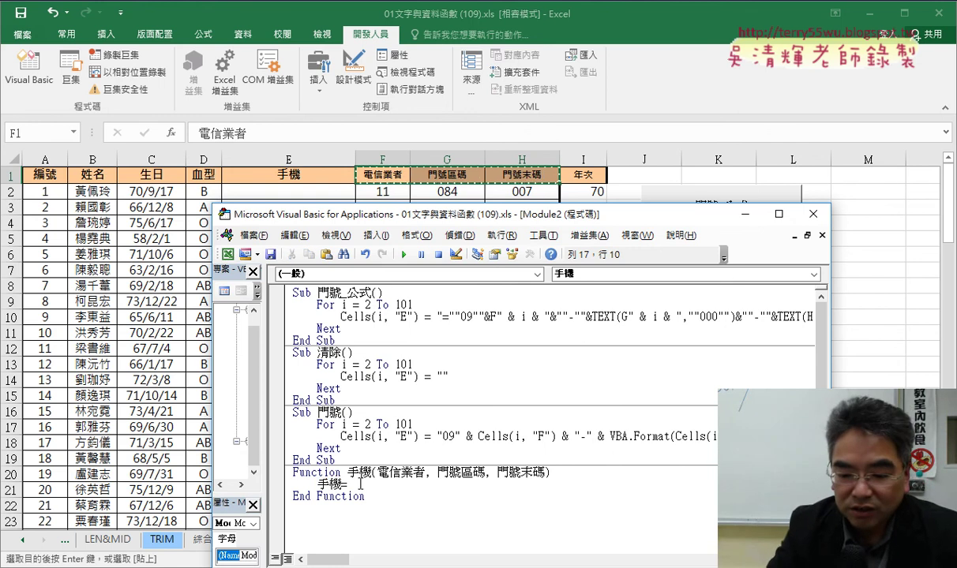
type("\"09\"")
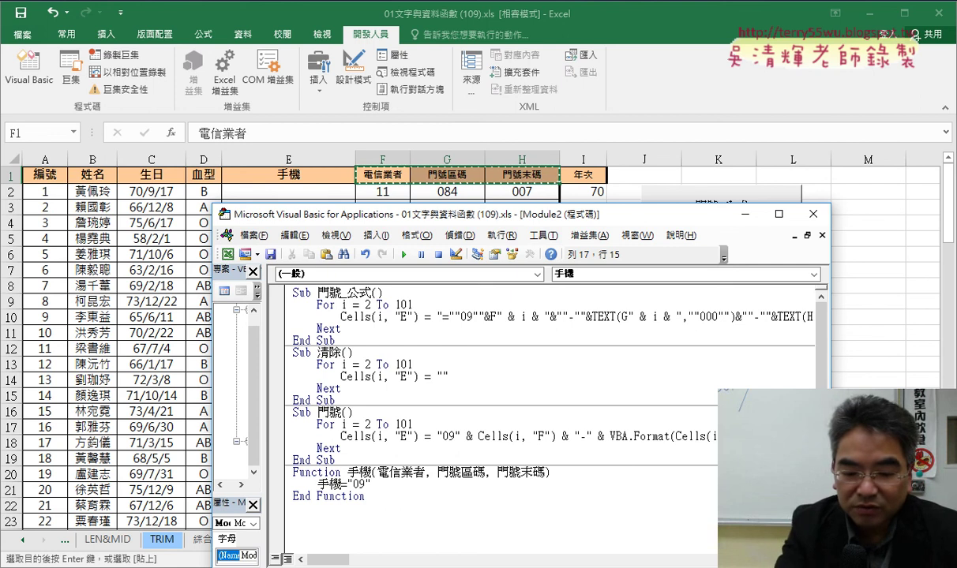
type(" &")
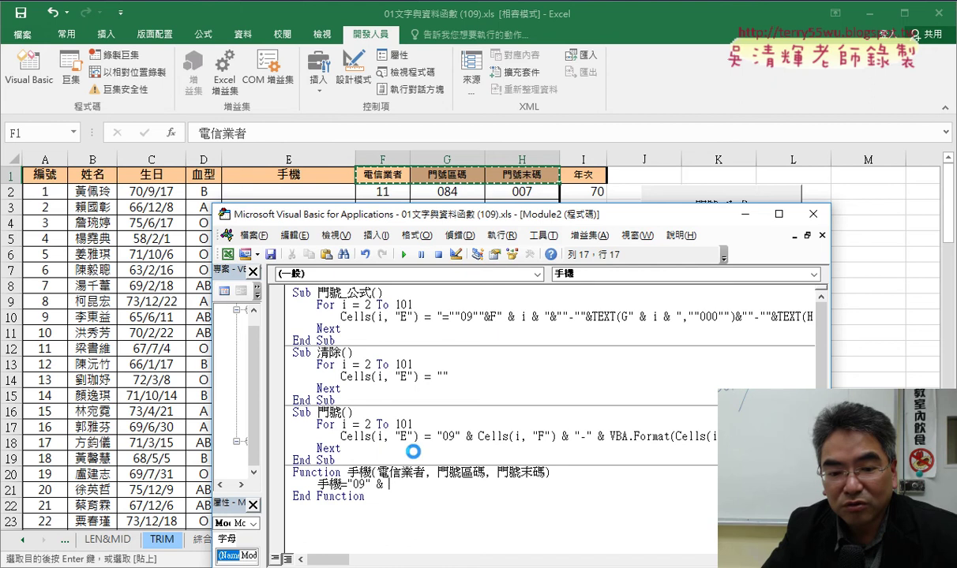
mouse_move(377, 472)
left_mouse_down()
mouse_move(425, 472)
mouse_move(413, 491)
mouse_move(387, 484)
left_mouse_up()
key("Return")
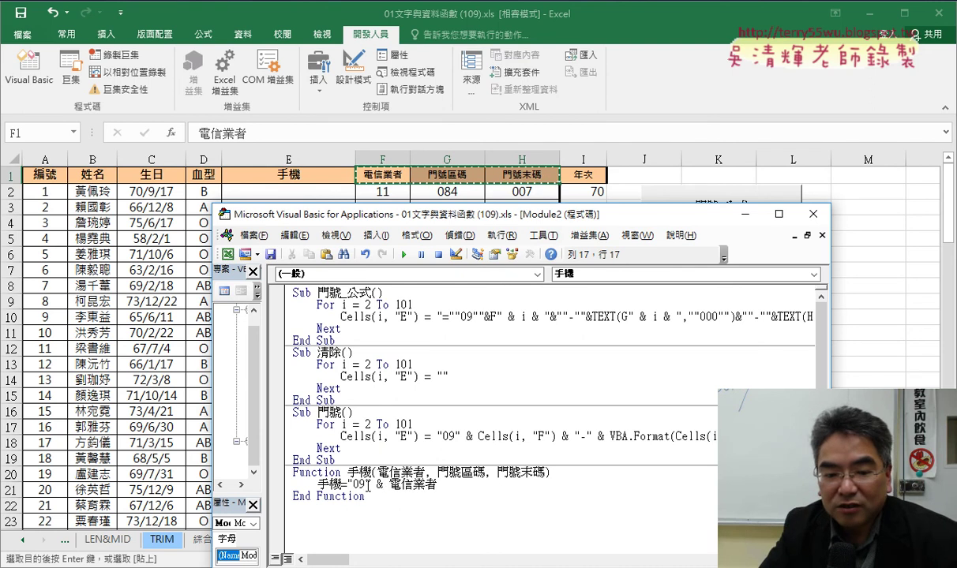
left_click(440, 485)
type("& \"")
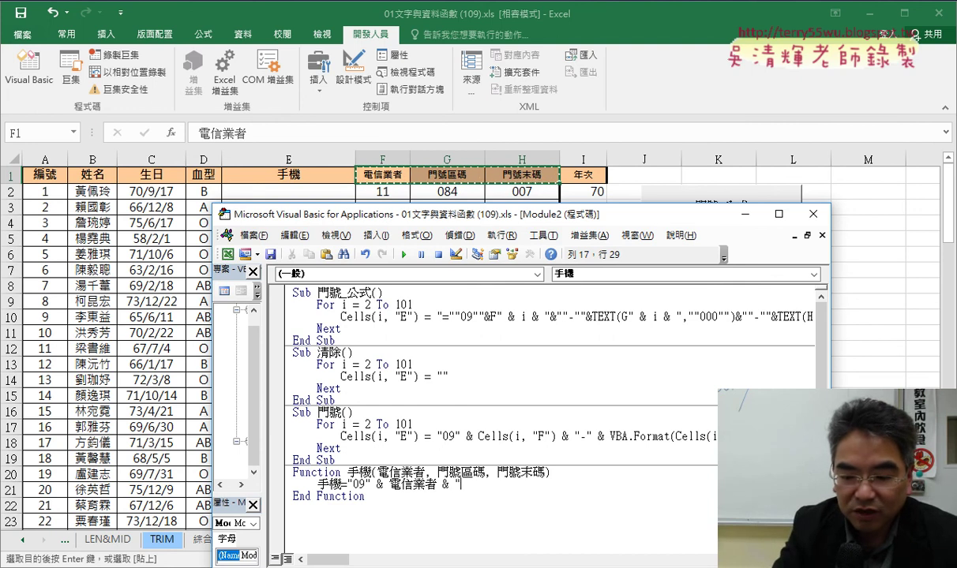
type("-")
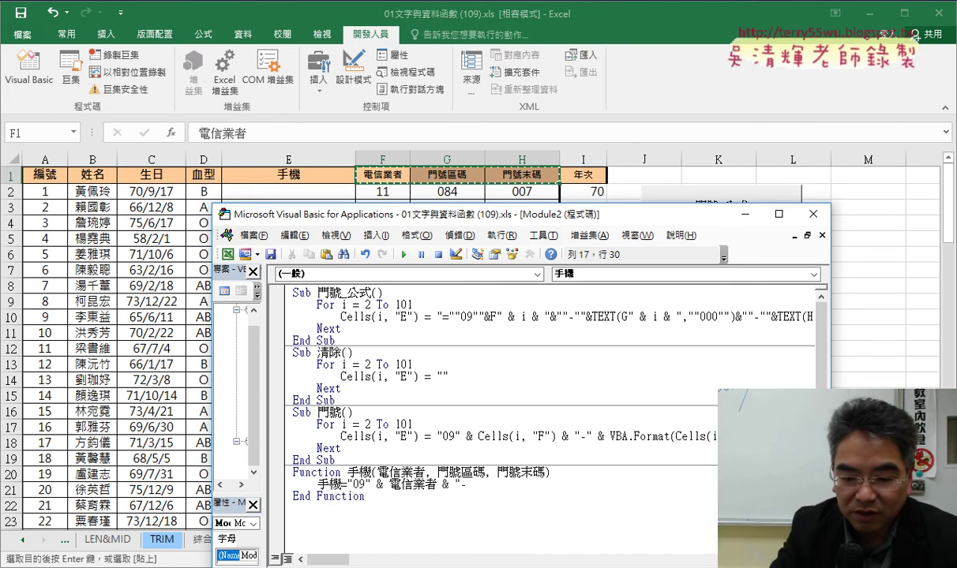
type("\" ")
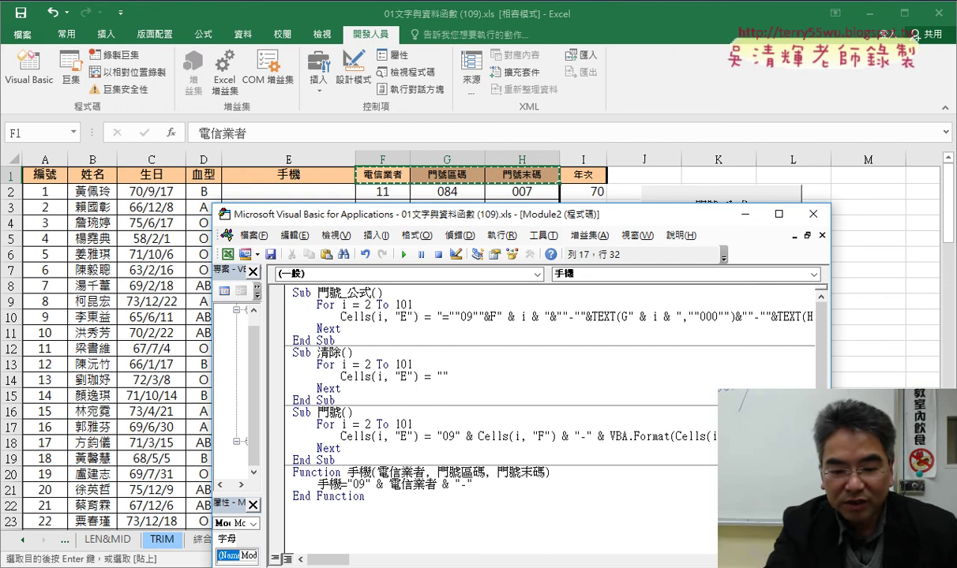
type("& format")
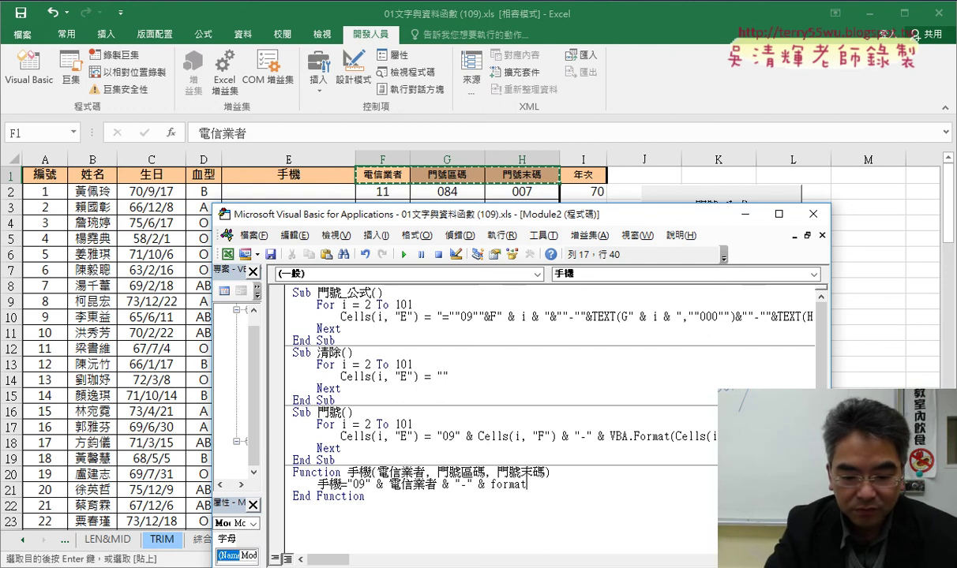
type("(")
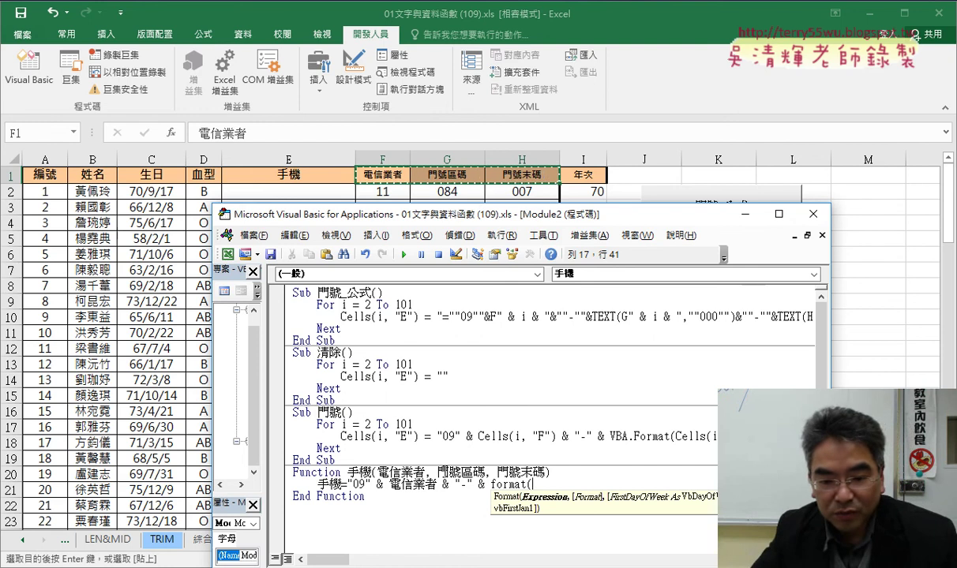
key("Return")
left_click(458, 349)
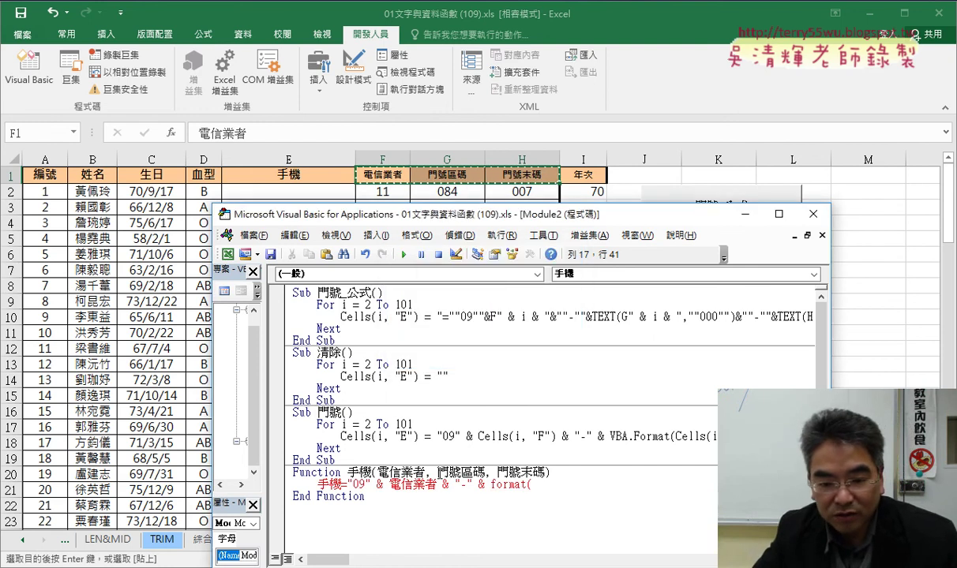
double_click(461, 472)
left_click_drag(476, 483, 534, 484)
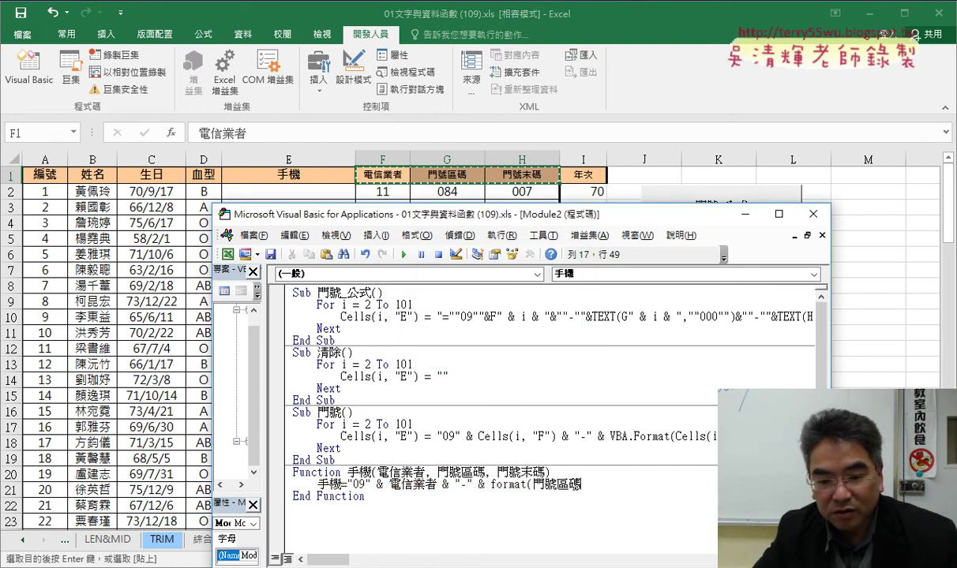
type(",")
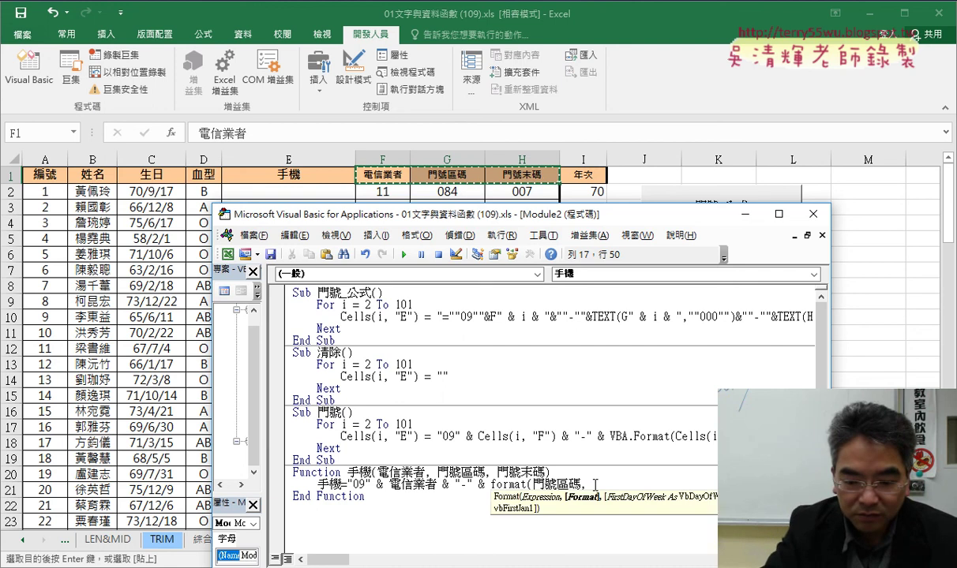
type("\"000")
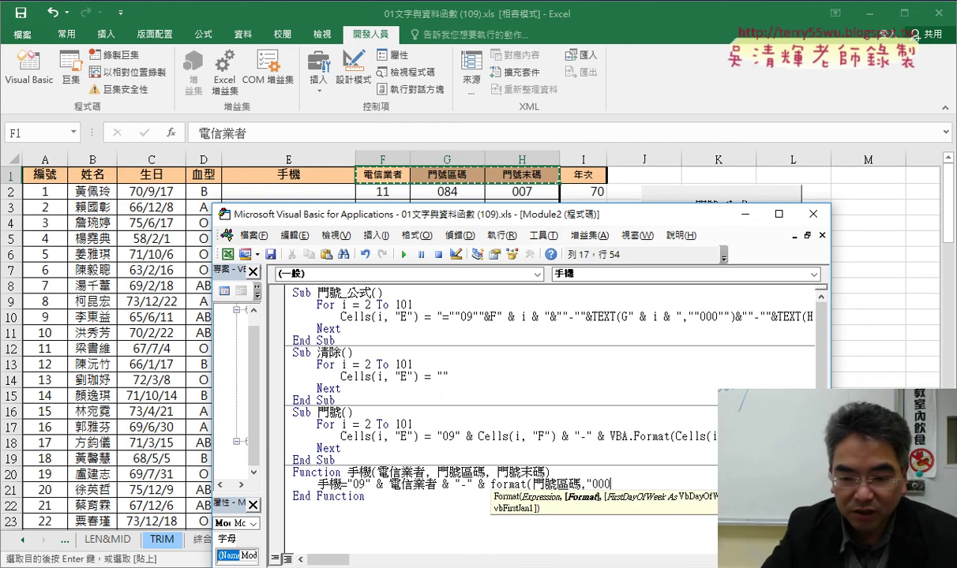
type("\")")
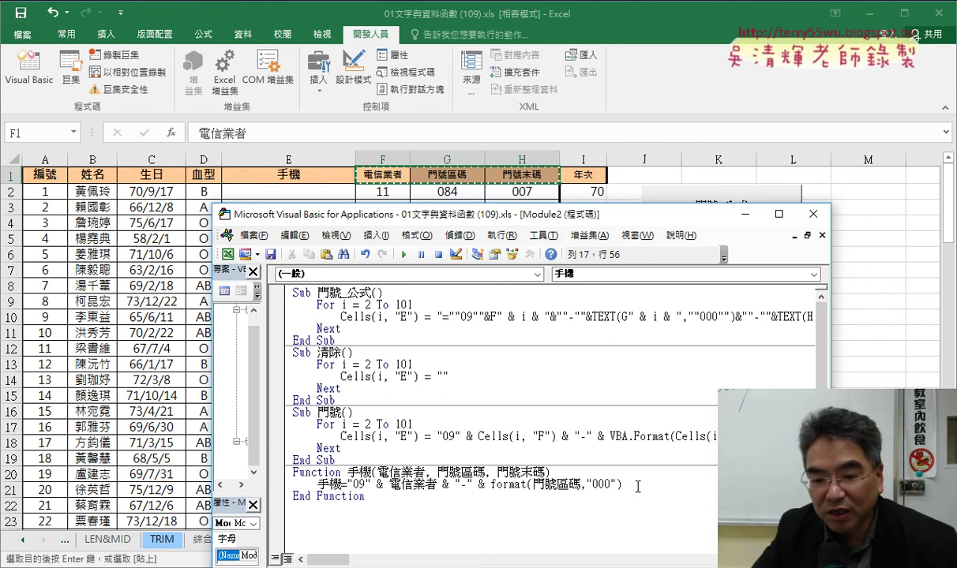
- Append a duplicate & "-" & Format(…) part using 門號末碼 and widen the editor to show the line
left_click_drag(624, 485, 460, 485)
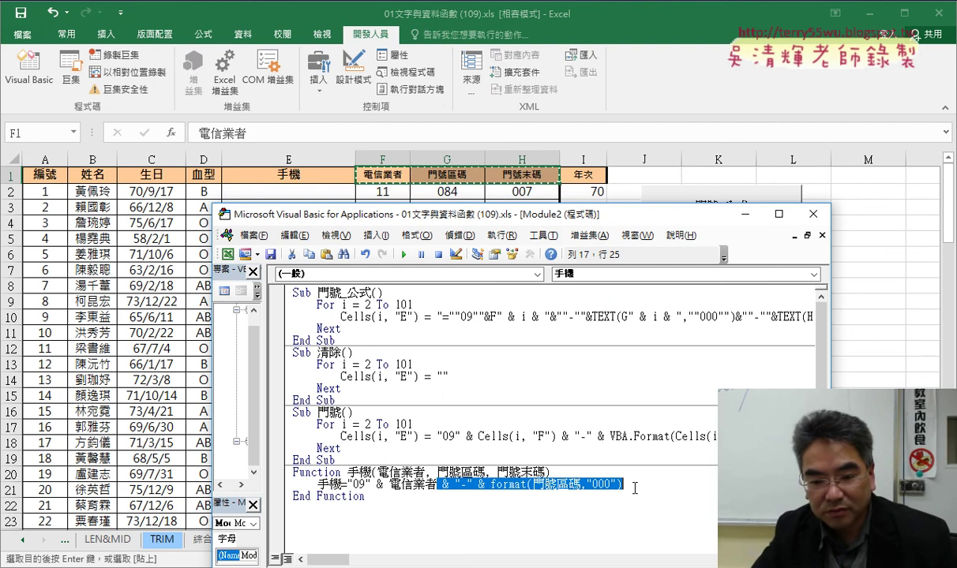
key("ctrl+c")
key("End")
key("ctrl+v")
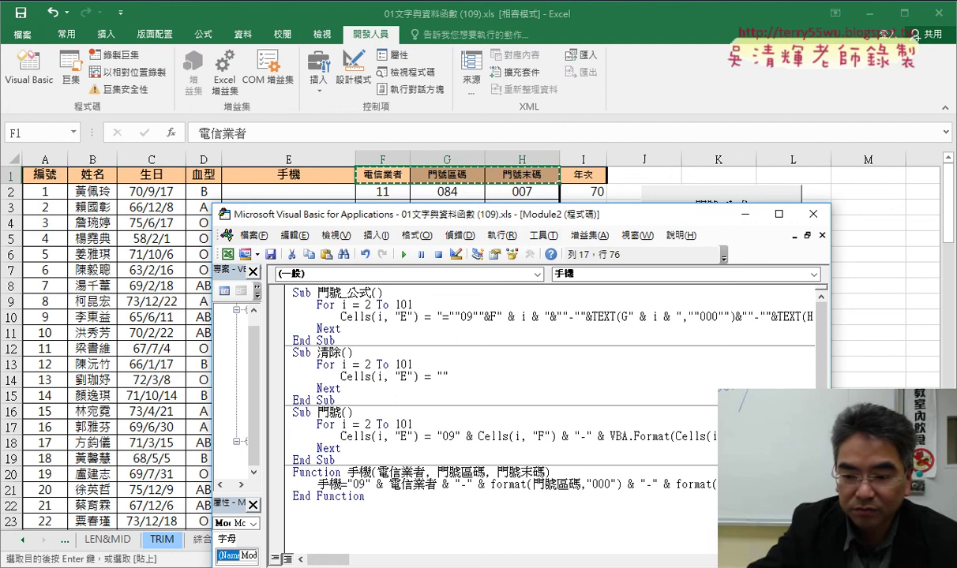
key("Down")
key("Return")
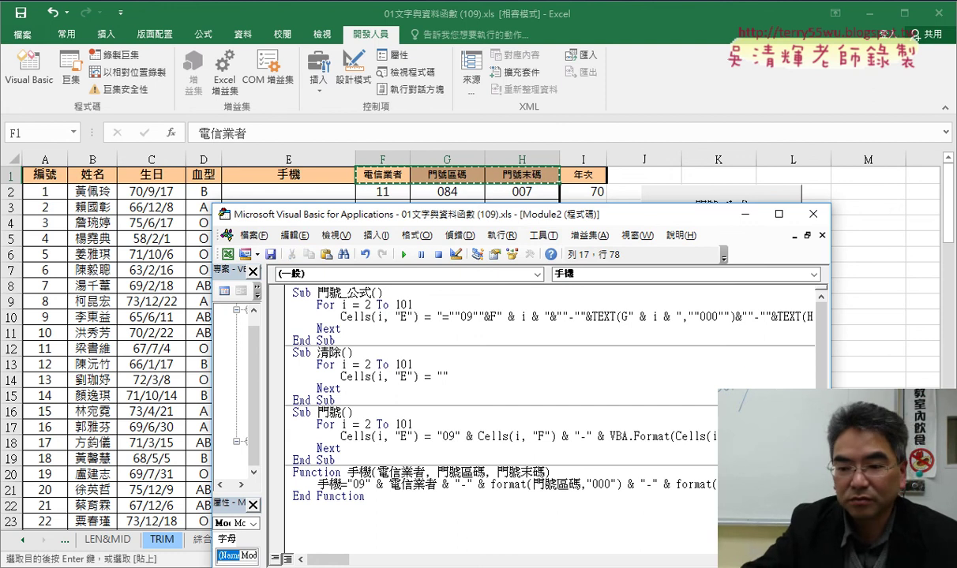
left_click(632, 509)
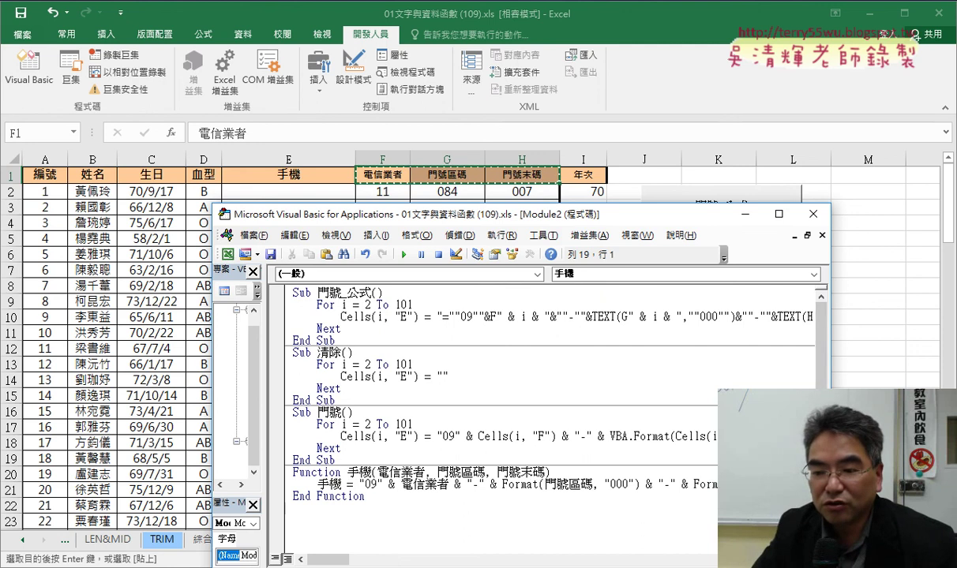
left_click_drag(829, 316, 869, 316)
left_click(837, 484)
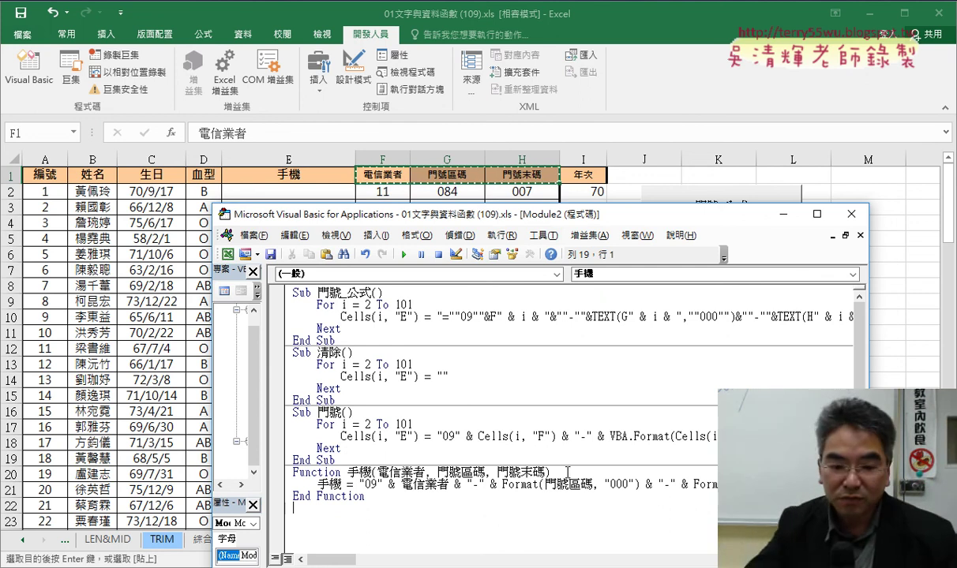
double_click(316, 472)
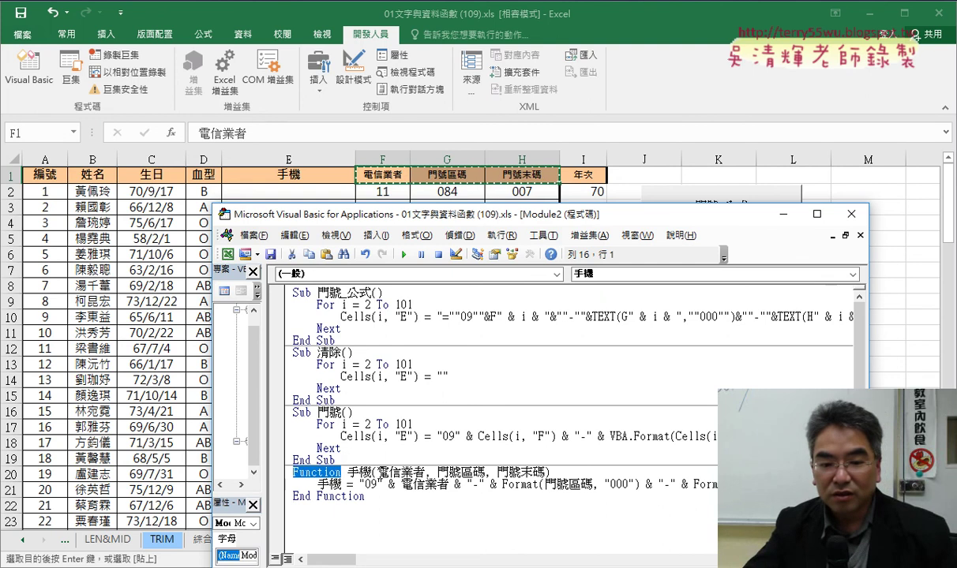
left_click_drag(376, 472, 534, 472)
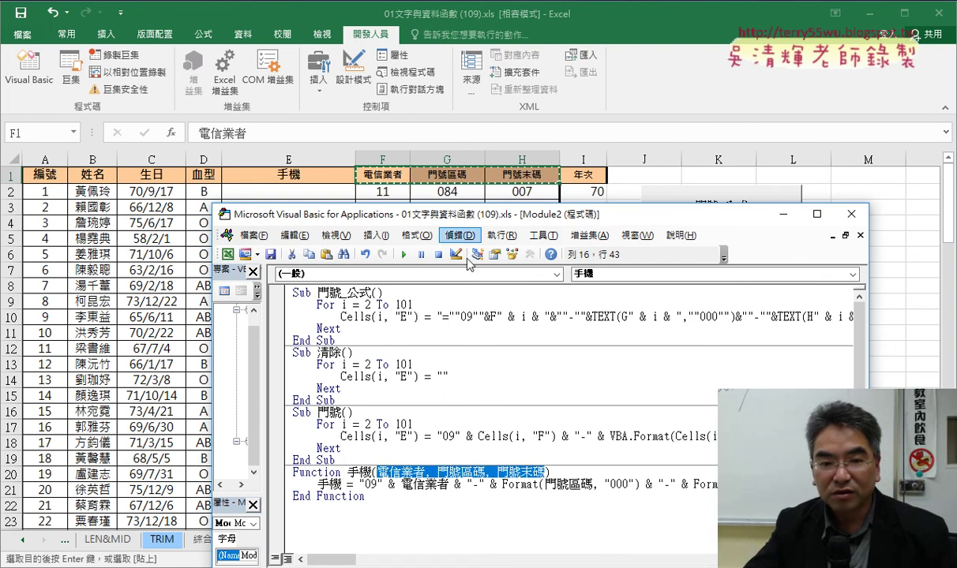
left_click_drag(359, 484, 714, 484)
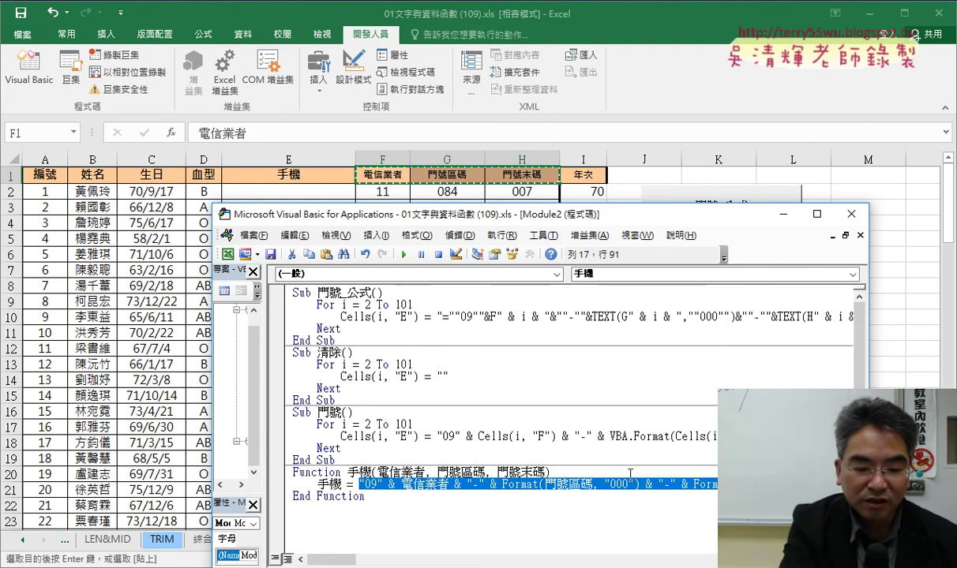
mouse_move(346, 477)
left_mouse_down()
mouse_move(371, 477)
mouse_move(347, 489)
left_mouse_up()
mouse_move(426, 488)
left_mouse_down()
mouse_move(336, 502)
mouse_move(189, 304)
mouse_move(207, 217)
mouse_move(229, 199)
left_mouse_up()
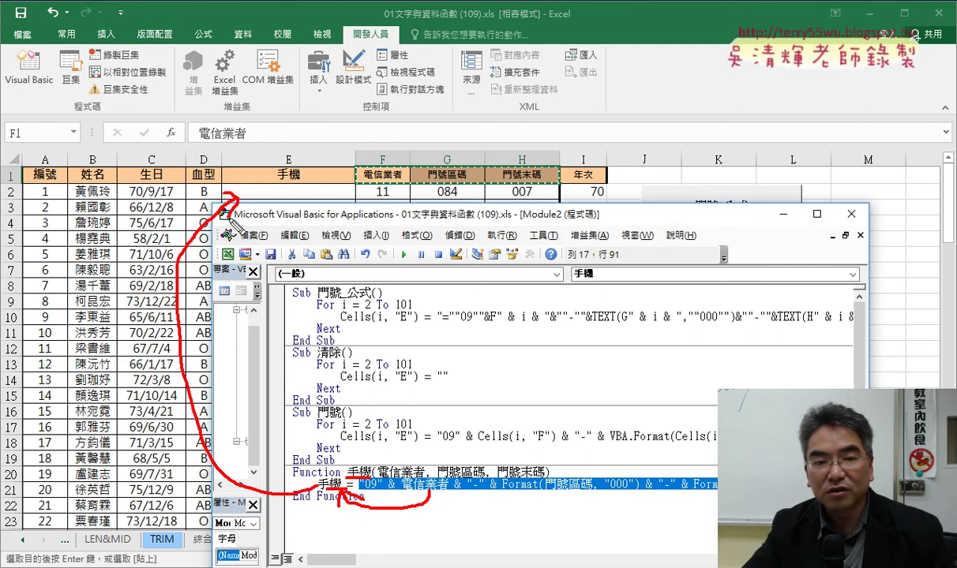
left_click_drag(288, 188, 297, 203)
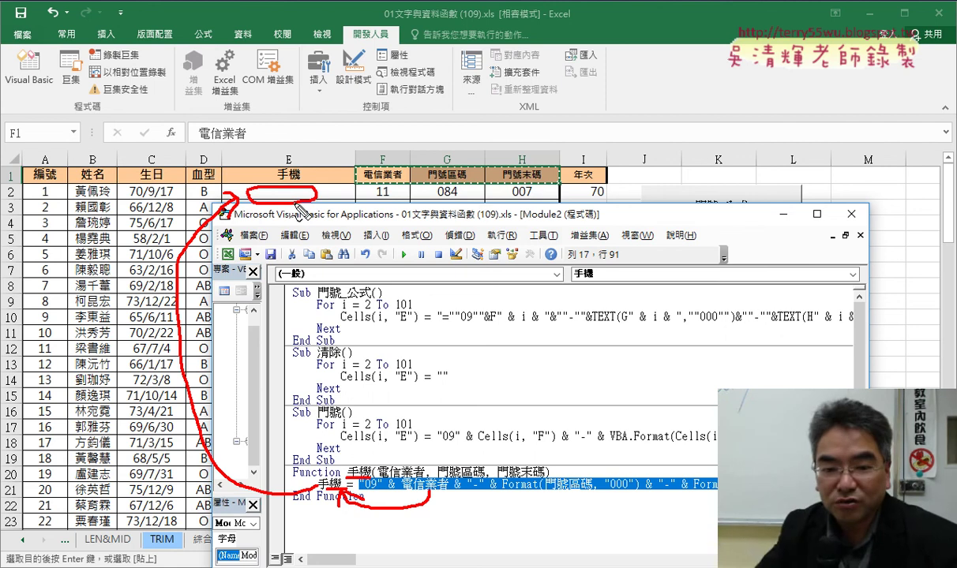
left_click_drag(372, 188, 381, 197)
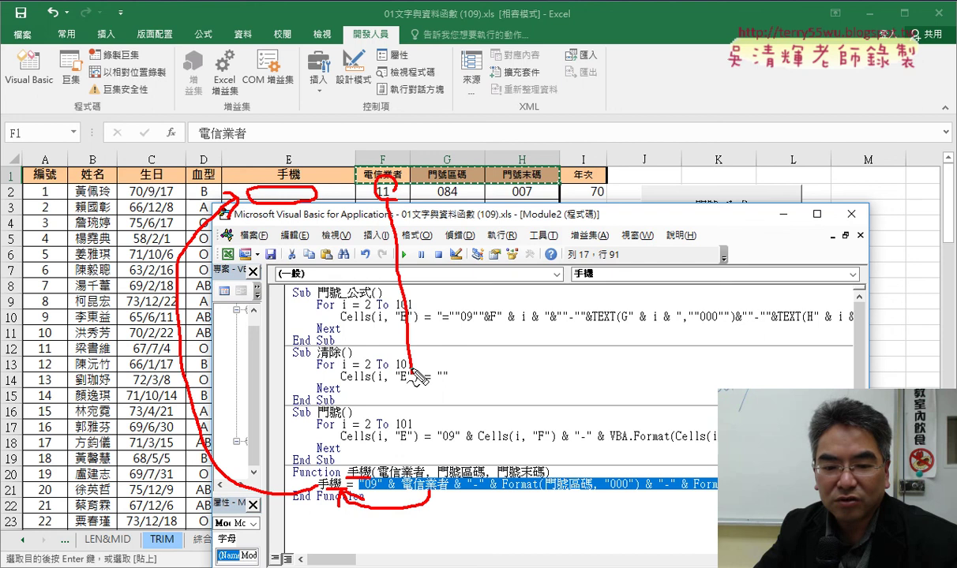
left_click_drag(393, 206, 410, 462)
left_click_drag(437, 199, 464, 472)
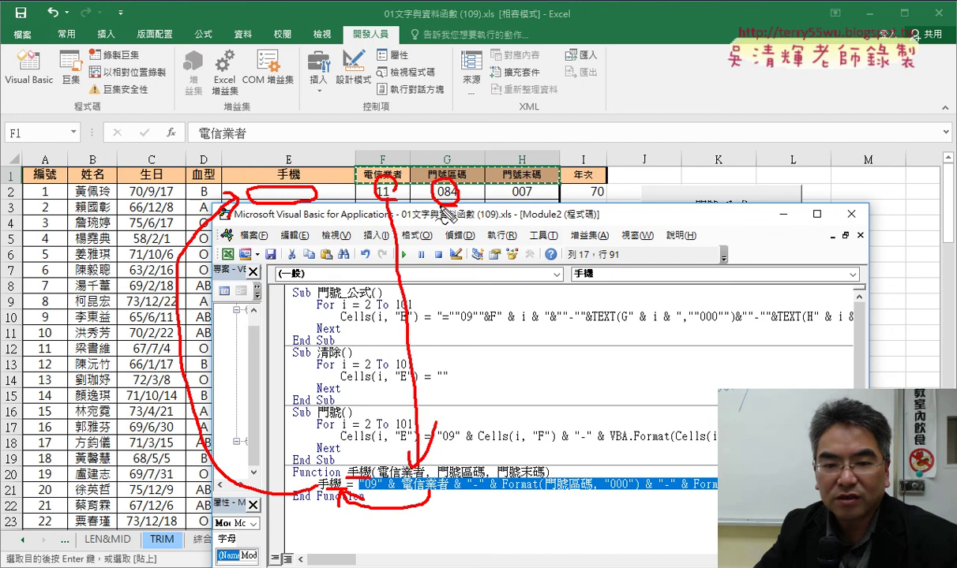
left_click_drag(529, 180, 525, 456)
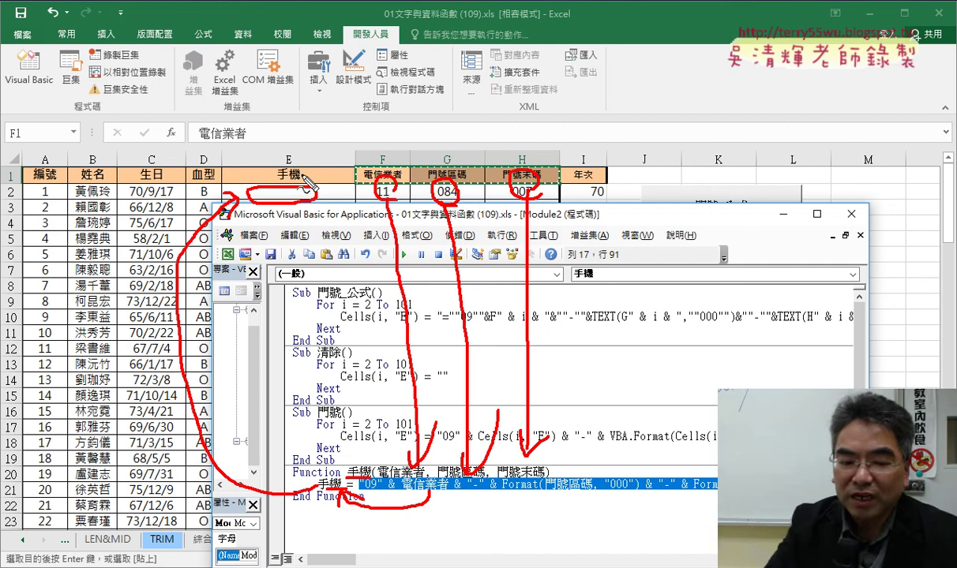
key("Escape")
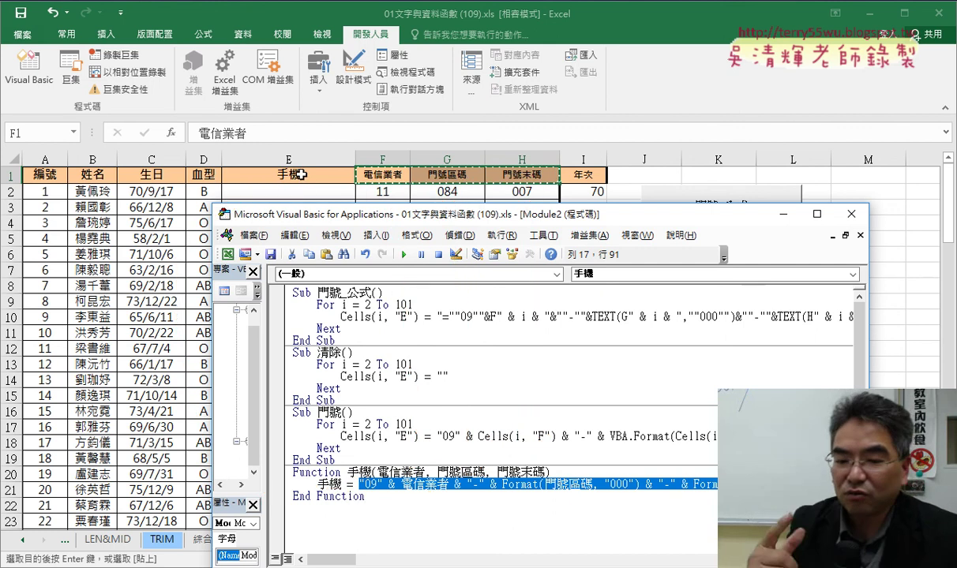
- In E2, pick the 手機 function from the User Defined category of Insert Function
left_click(311, 195)
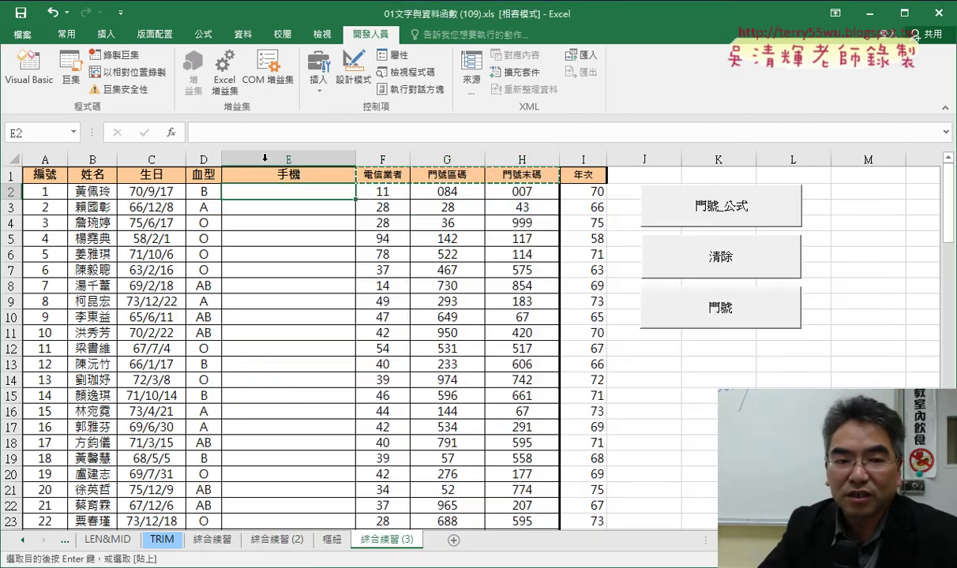
left_click(171, 133)
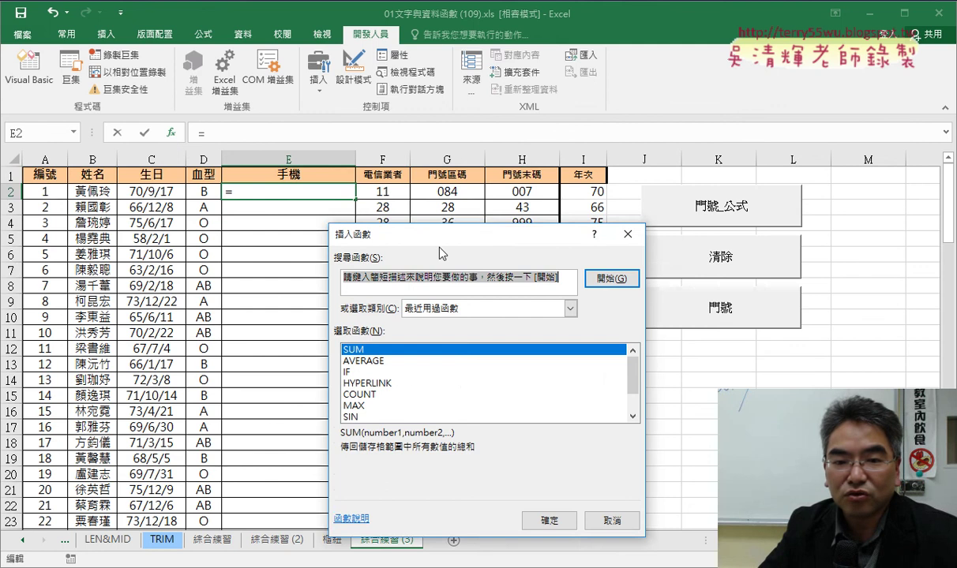
left_click_drag(424, 182, 479, 89)
left_click(572, 154)
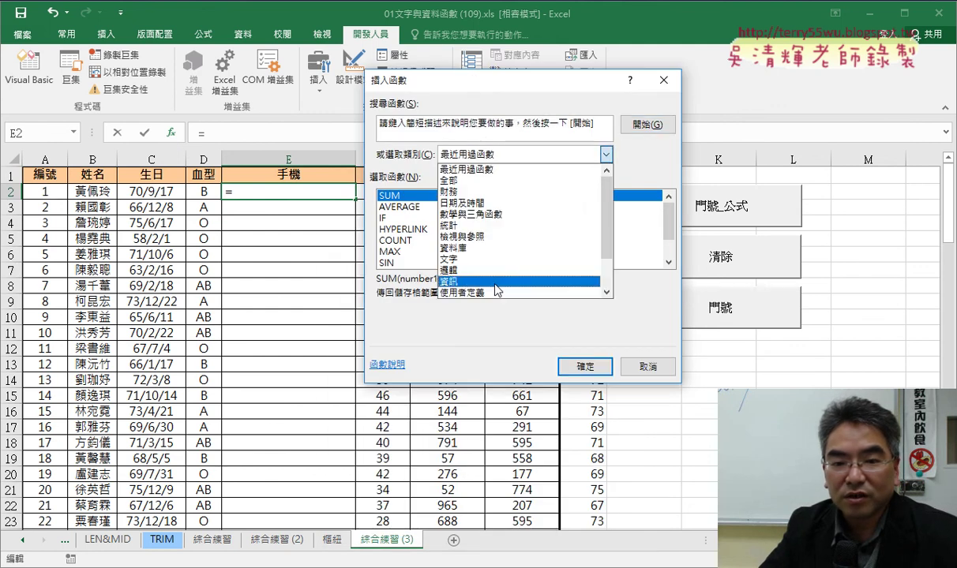
left_click(497, 282)
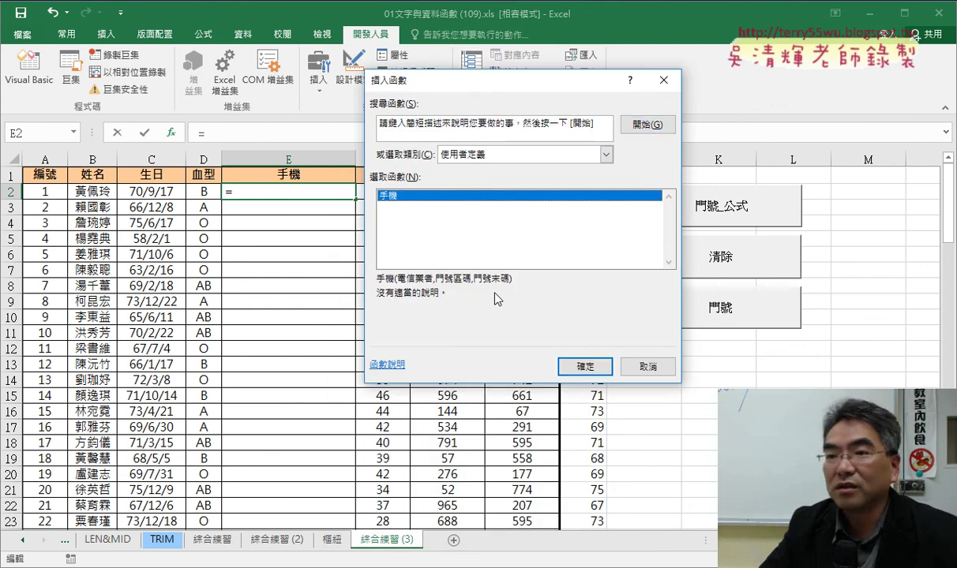
double_click(427, 202)
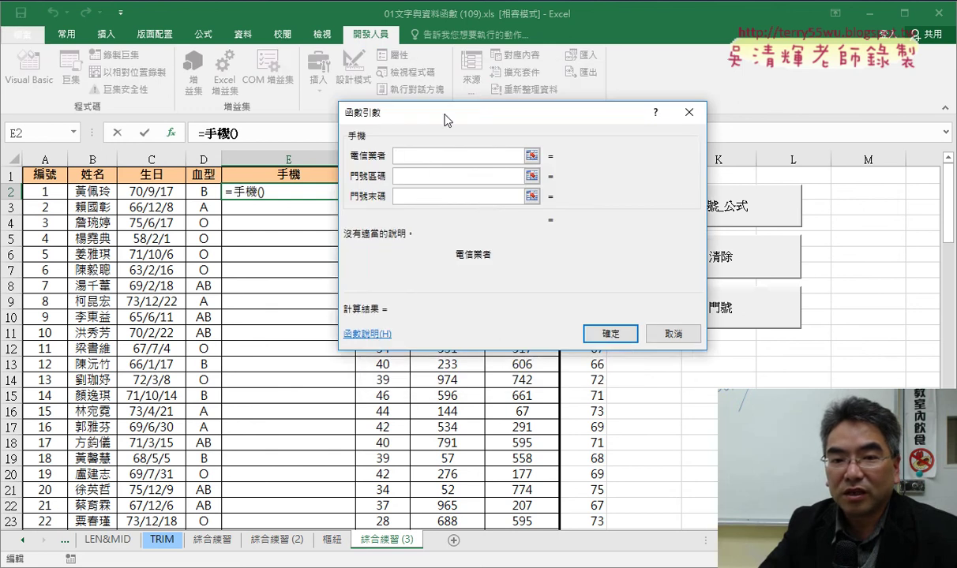
left_click_drag(444, 120, 434, 224)
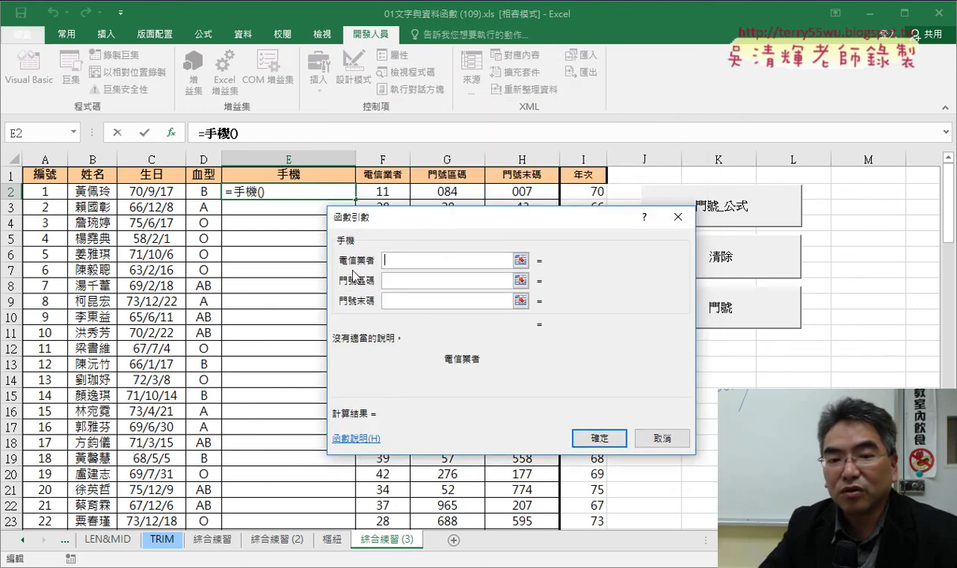
- Give 手機 the arguments F2, G2, H2 and fill the formula down column E
left_click(393, 193)
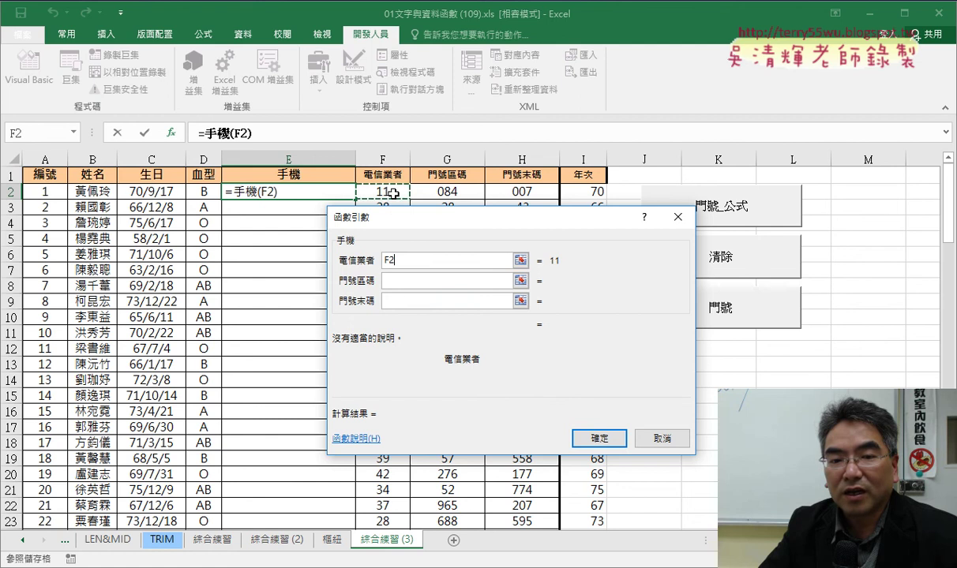
left_click(427, 282)
left_click(434, 190)
left_click(421, 301)
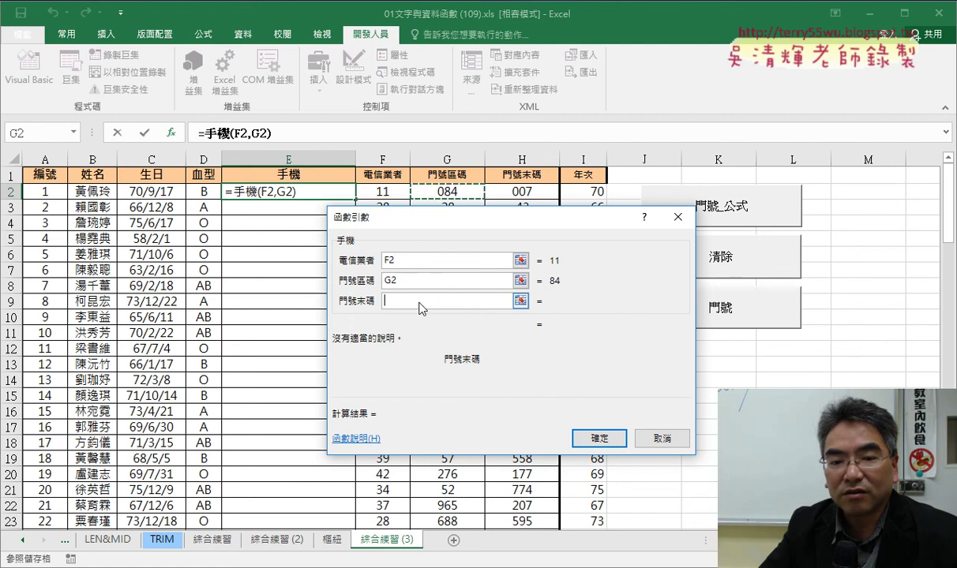
left_click(517, 190)
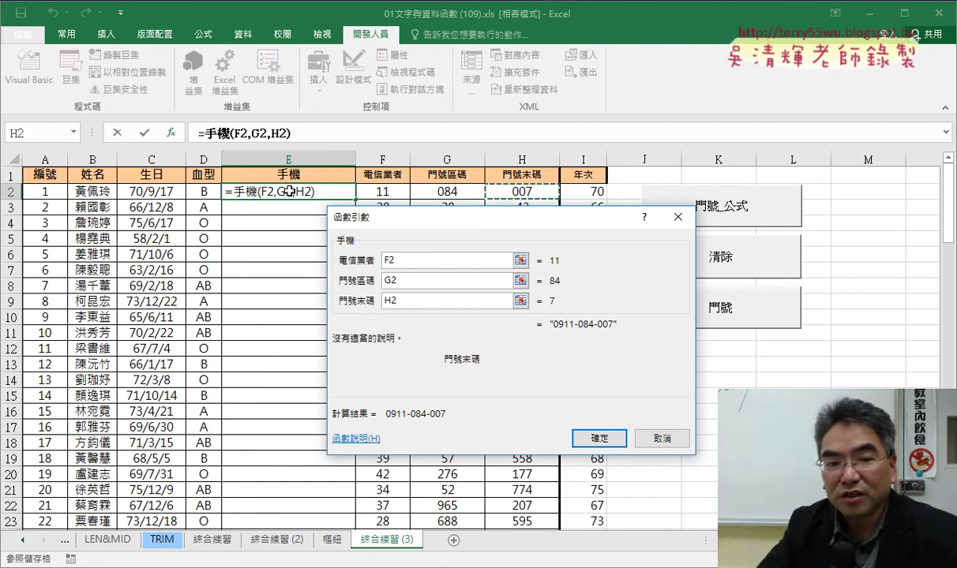
left_click(588, 436)
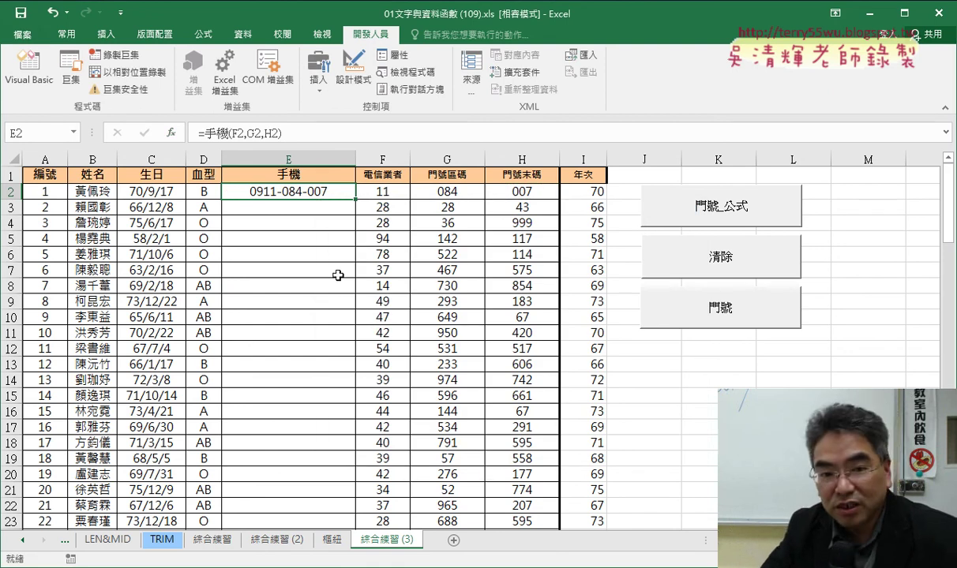
double_click(354, 200)
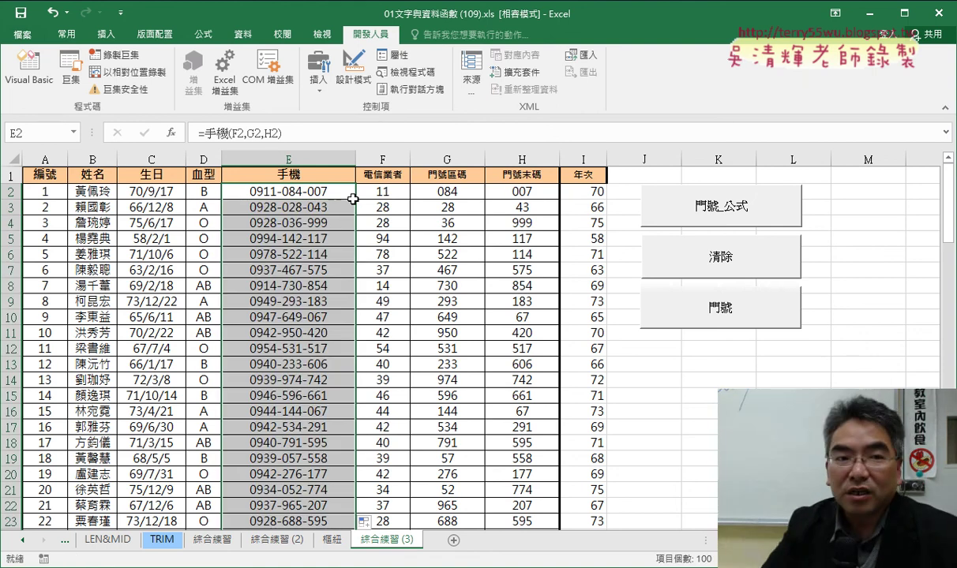
left_click(29, 67)
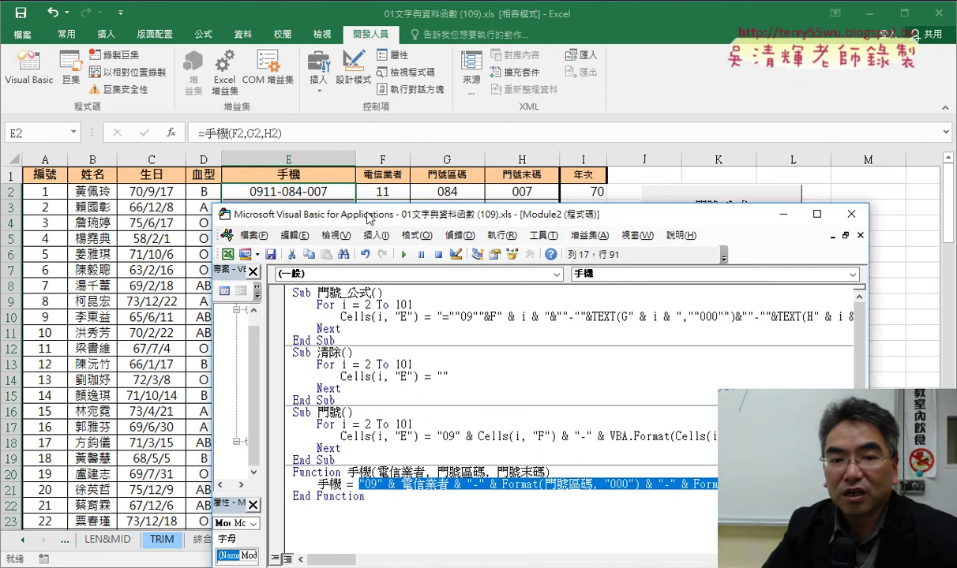
- Move the VBA window up and place the cursor on the Function 手機 line
left_click_drag(368, 218, 319, 98)
left_click(254, 232)
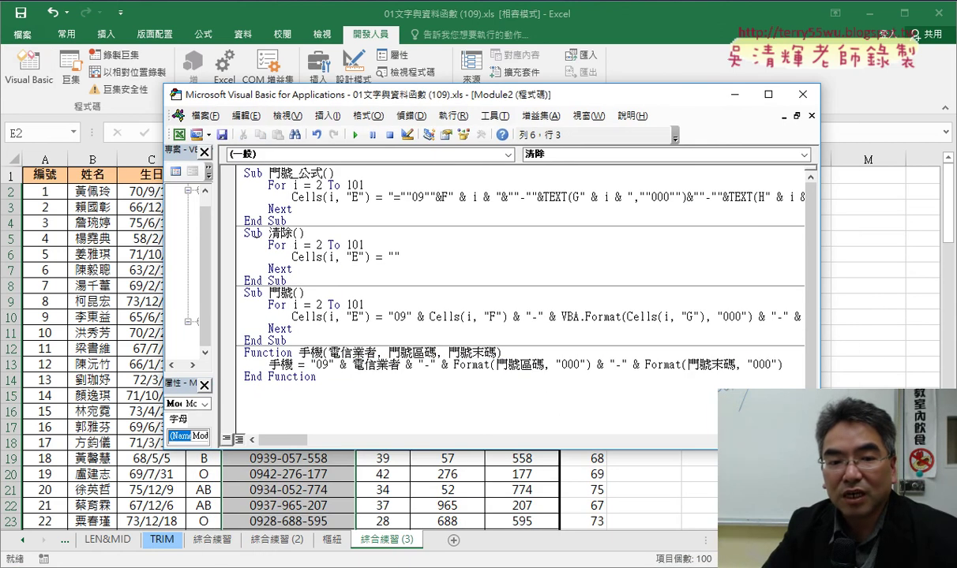
left_click(264, 353)
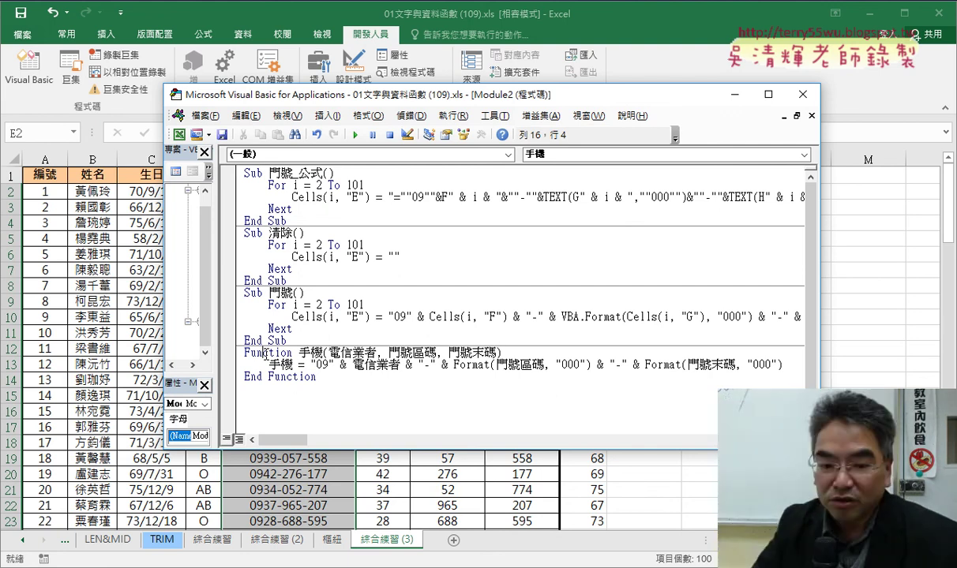
- In the Google Docs notes, delete the trailing underscore and indentation so the 手機 assignment joins the next line
key("alt+Tab")
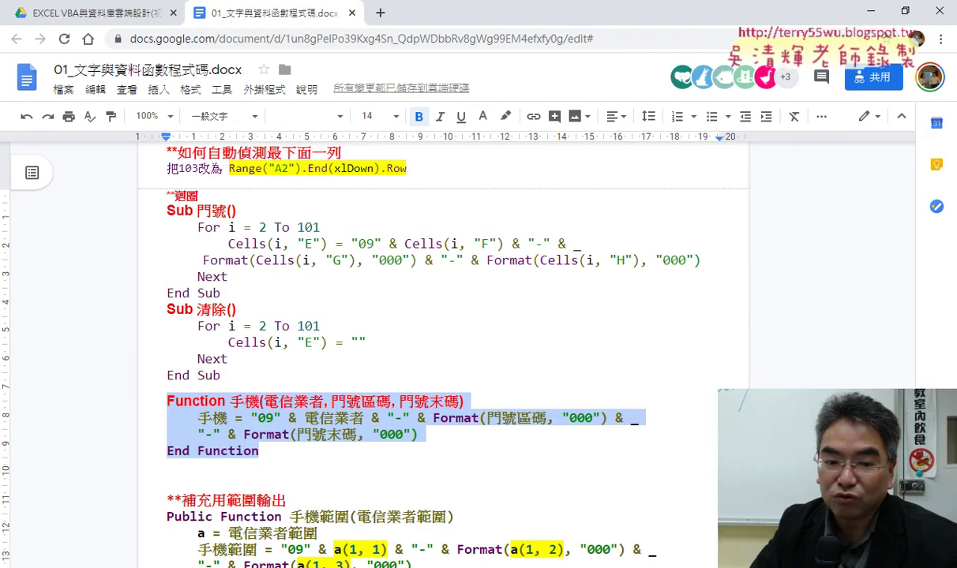
left_click(366, 420)
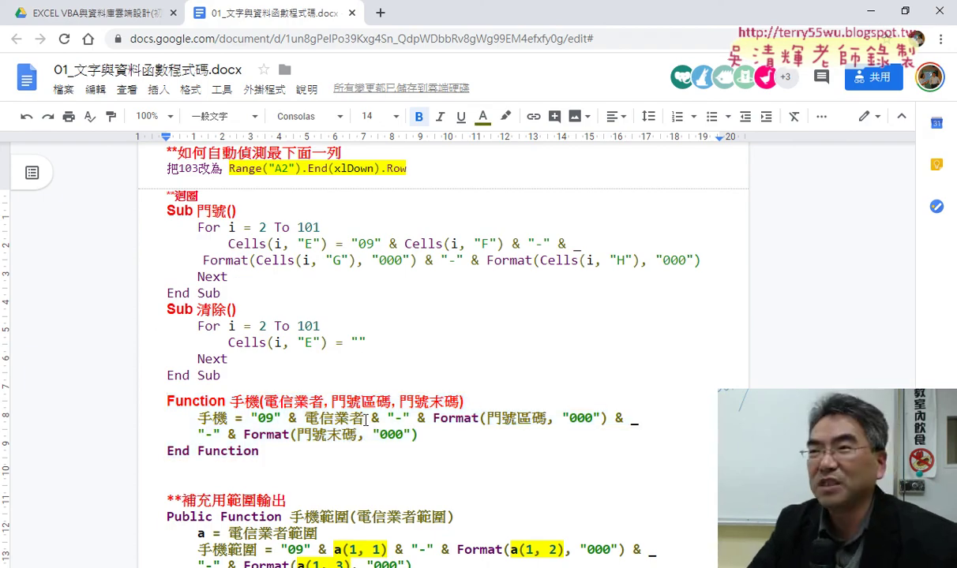
left_click_drag(631, 420, 643, 420)
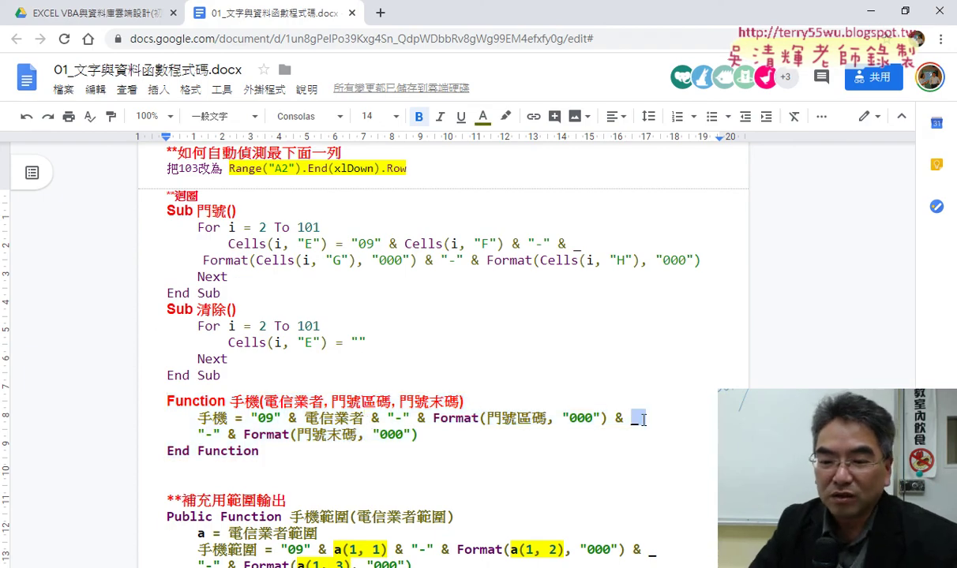
key("Delete")
key("Delete")
key("Delete")
key("Delete")
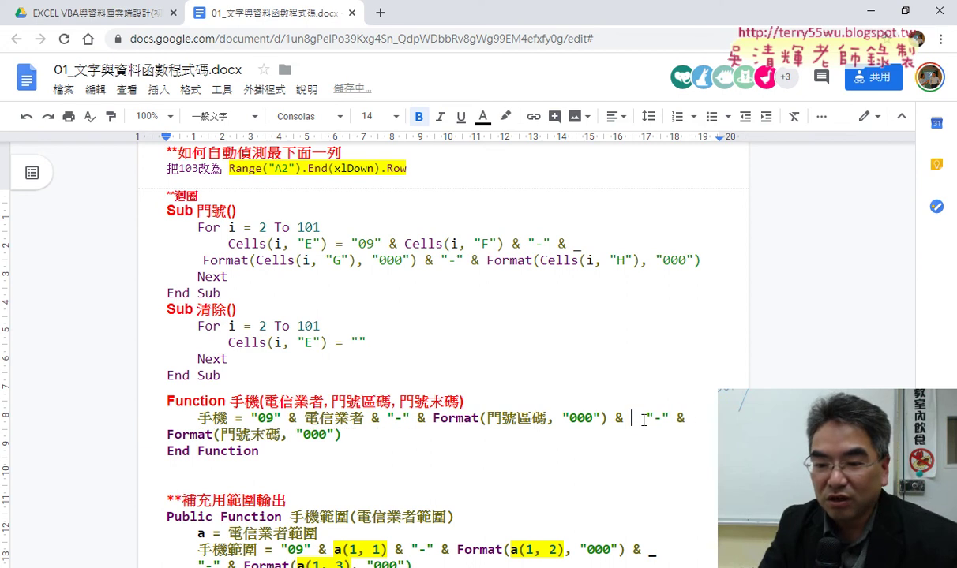
key("Delete")
key("Delete")
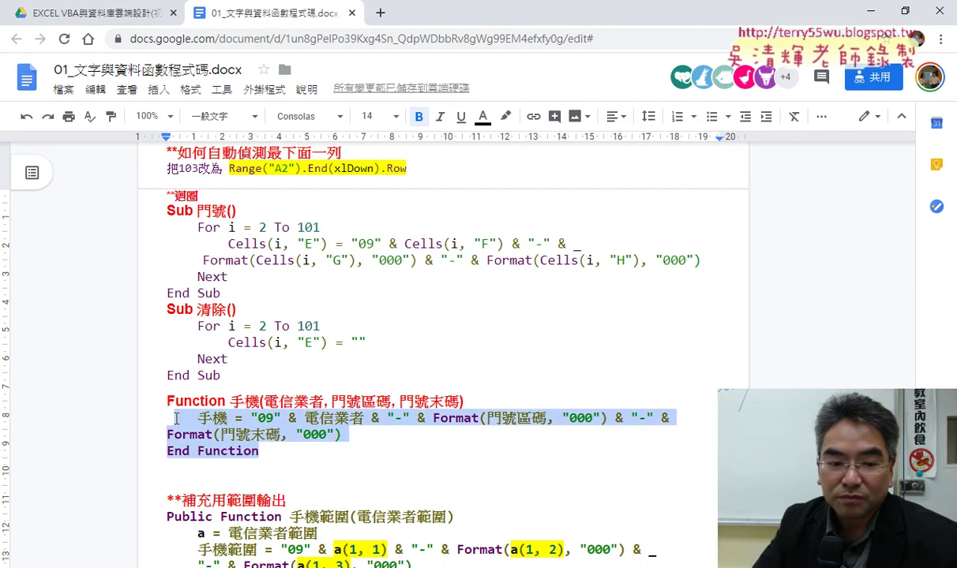
left_click_drag(263, 451, 162, 394)
left_click(376, 456)
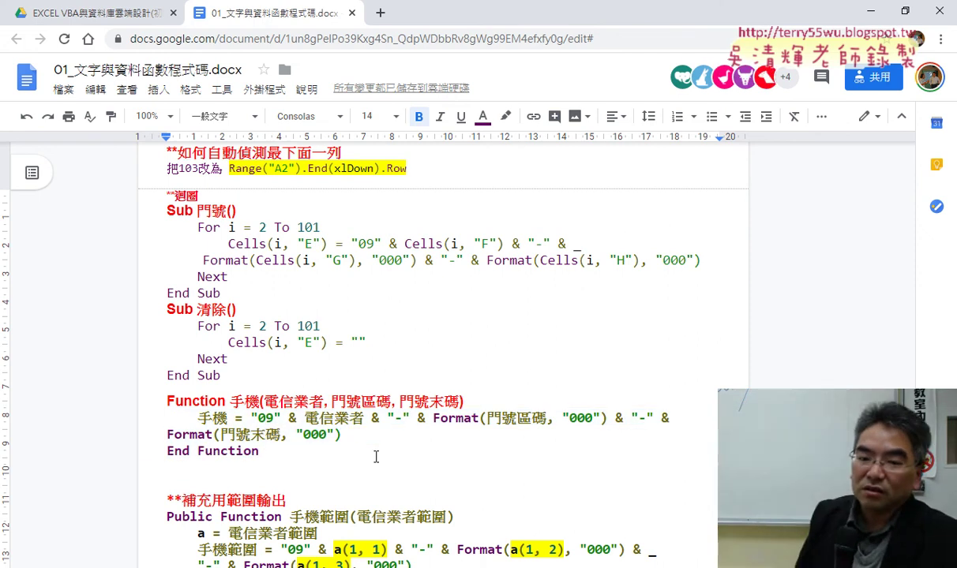